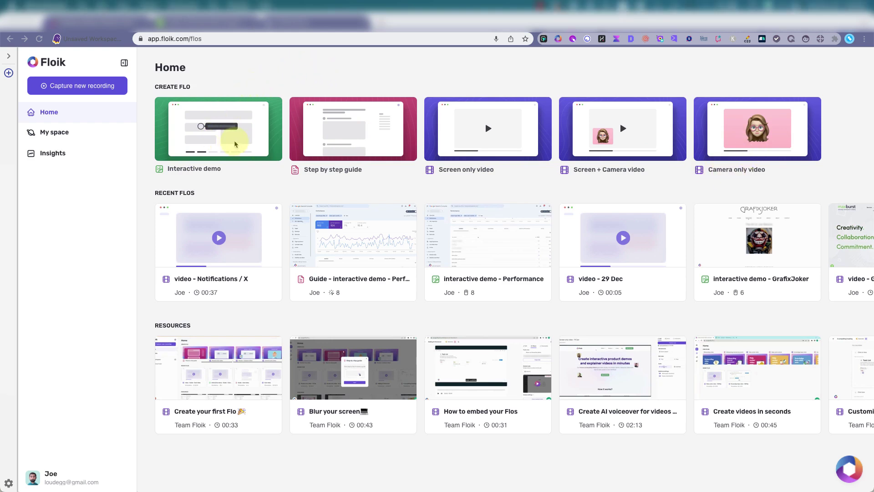
Step: Choose the Interactive demo card under Create Flo on the Floik Home page
{"action": "left_click", "coordinate": [218, 136]}
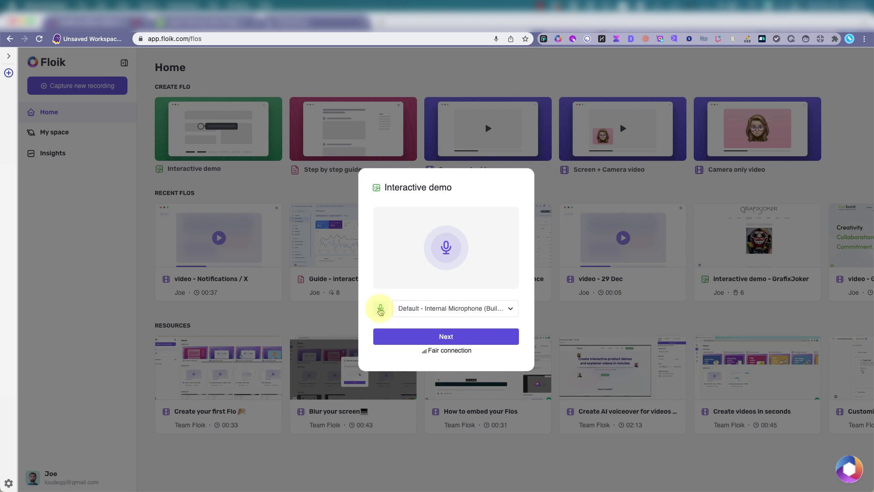
Step: Record with no audio and share the maxburst Award-Winning Web Design tab
{"action": "left_click", "coordinate": [381, 311]}
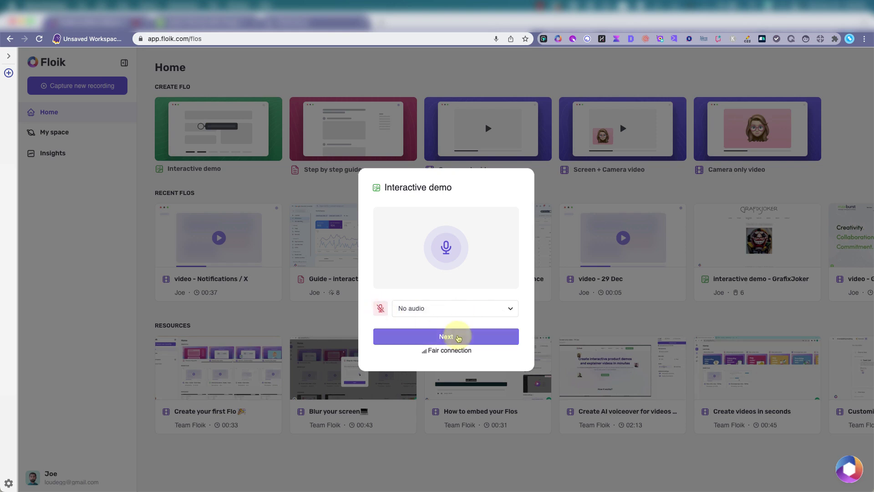
{"action": "left_click", "coordinate": [459, 339]}
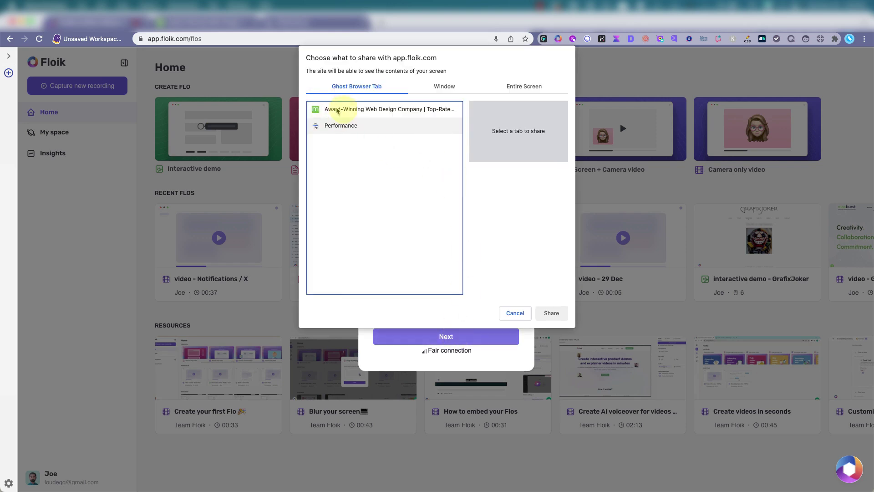
{"action": "left_click", "coordinate": [347, 111]}
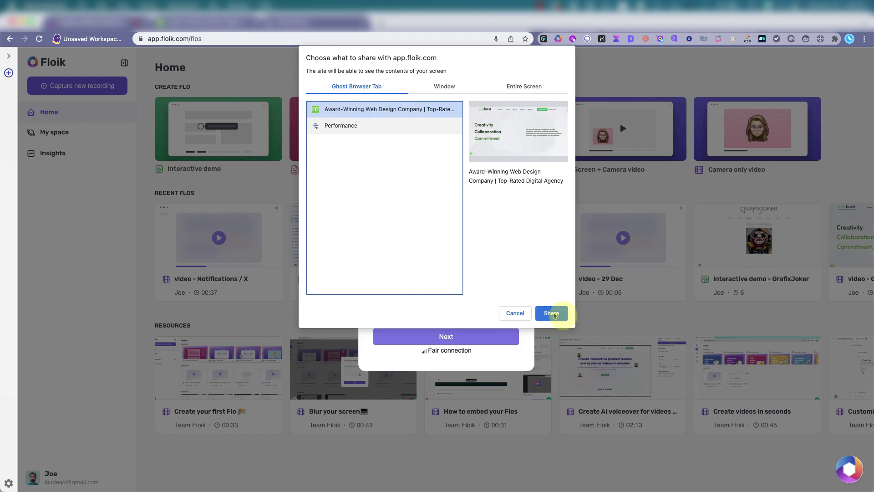
{"action": "left_click", "coordinate": [551, 313]}
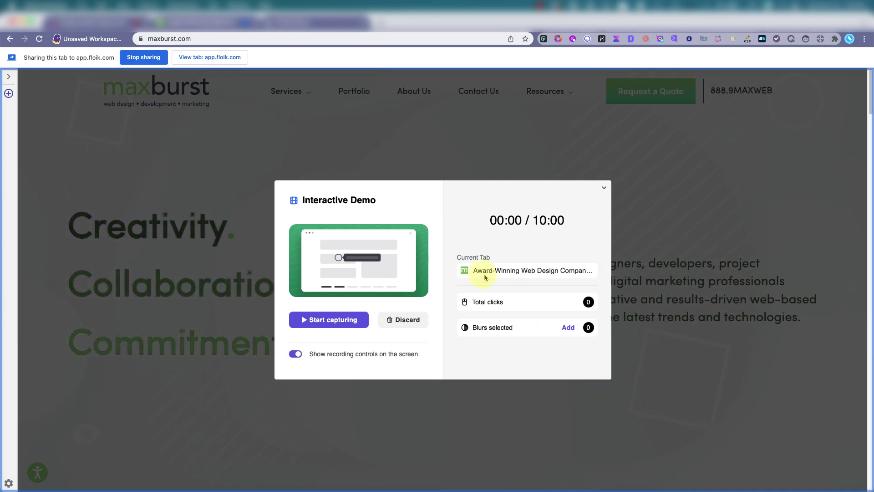
Step: Blur the Creativity, Collaboration and Commitment headings and the block holding them
{"action": "left_click", "coordinate": [568, 328]}
{"action": "left_click", "coordinate": [173, 226]}
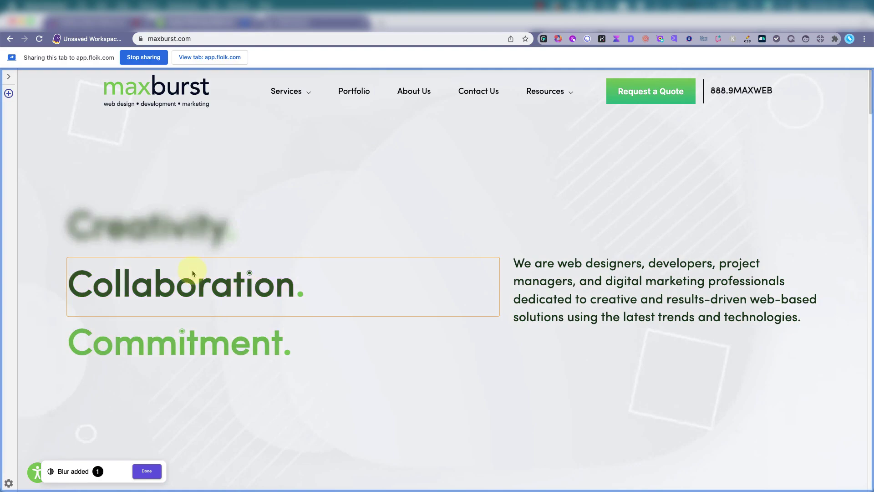
{"action": "left_click", "coordinate": [193, 273]}
{"action": "left_click", "coordinate": [191, 336]}
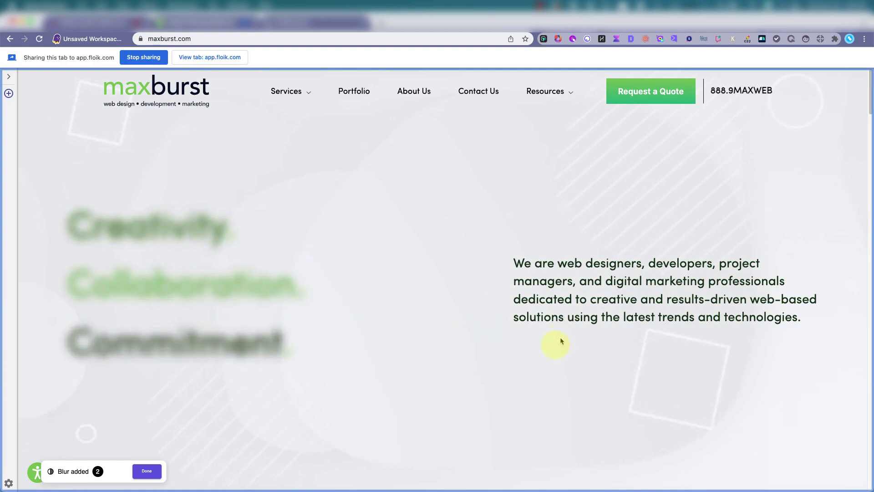
{"action": "left_click", "coordinate": [476, 383]}
Step: Blur the Miami, Long Island and New York City office headings, plus one more beside Commitment
{"action": "scroll", "coordinate": [476, 382], "scroll_direction": "down", "scroll_amount": 5}
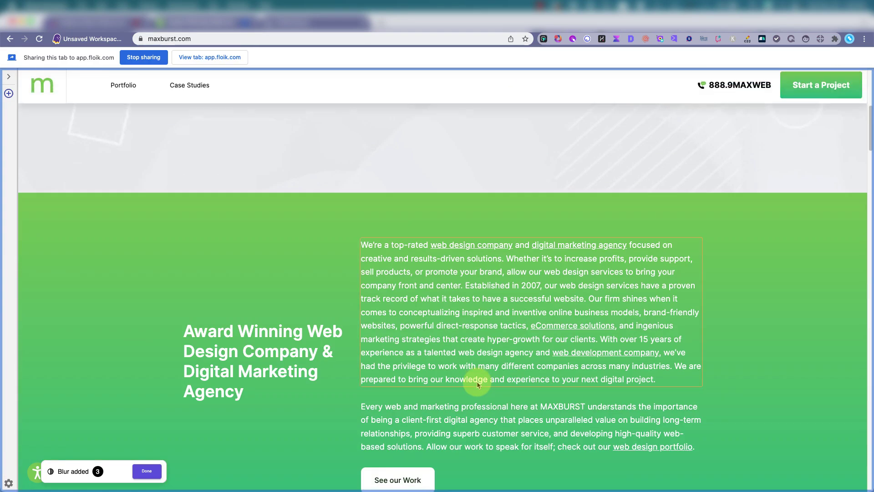
{"action": "scroll", "coordinate": [478, 385], "scroll_direction": "down", "scroll_amount": 20}
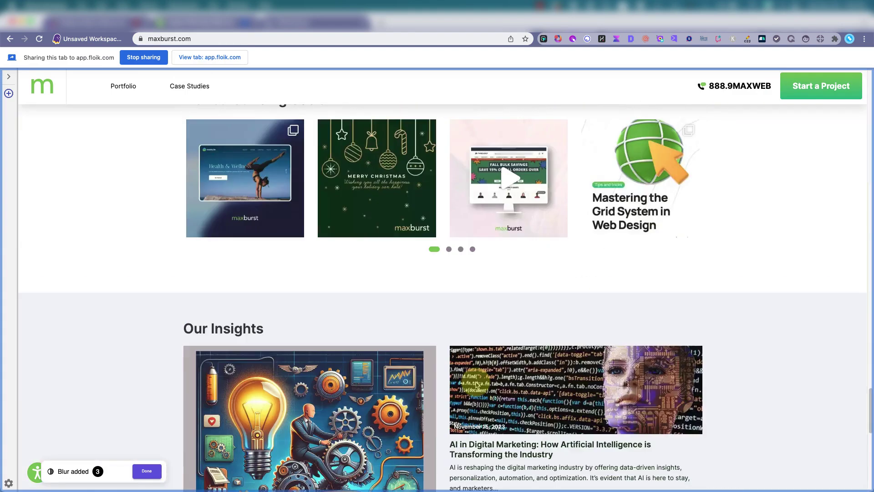
{"action": "scroll", "coordinate": [476, 385], "scroll_direction": "down", "scroll_amount": 10}
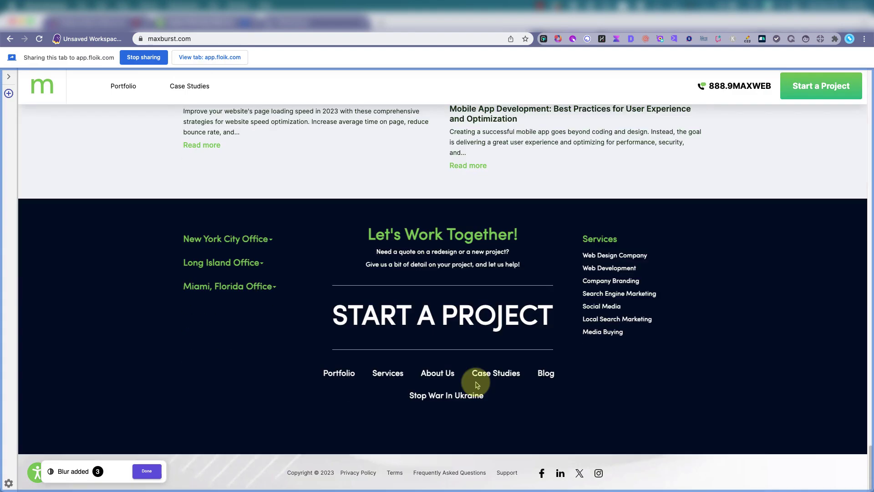
{"action": "left_click", "coordinate": [234, 285]}
{"action": "left_click", "coordinate": [242, 265]}
{"action": "left_click", "coordinate": [259, 241]}
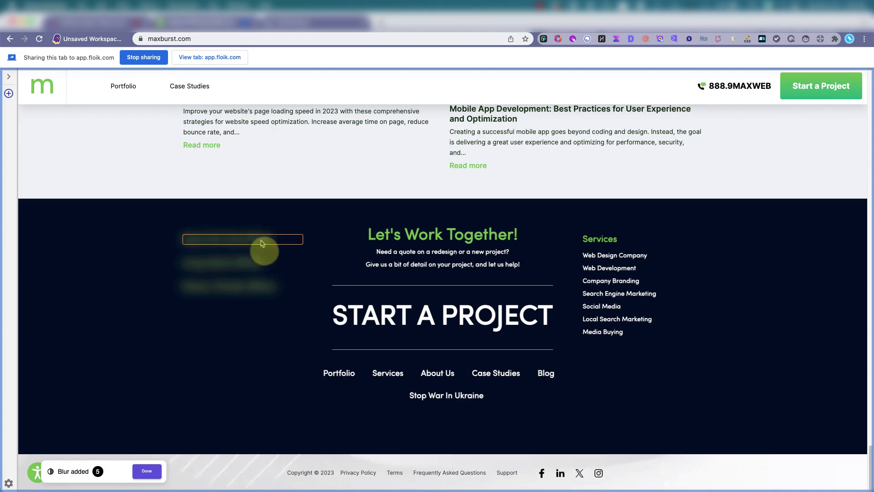
{"action": "scroll", "coordinate": [327, 290], "scroll_direction": "up", "scroll_amount": 20}
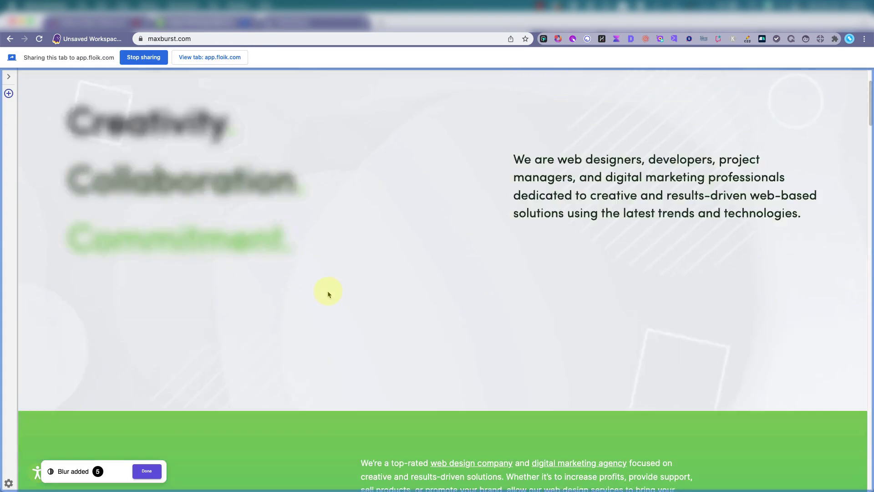
{"action": "left_click", "coordinate": [273, 345]}
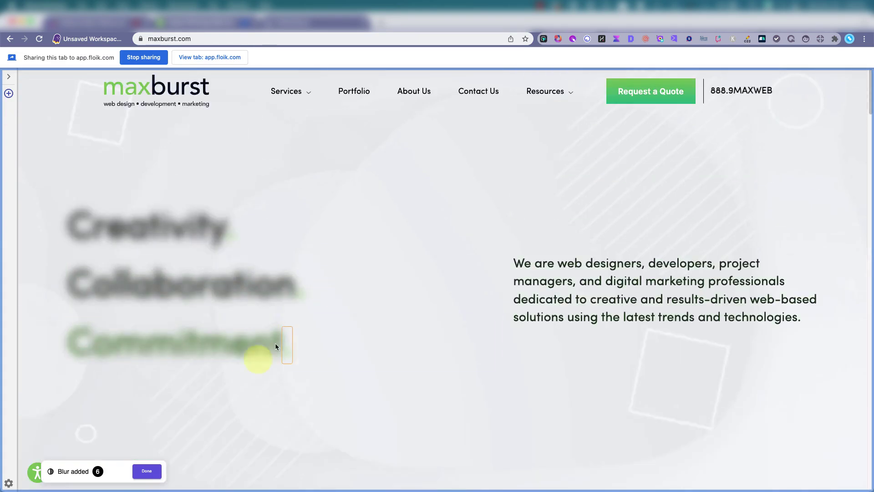
{"action": "left_click", "coordinate": [147, 471]}
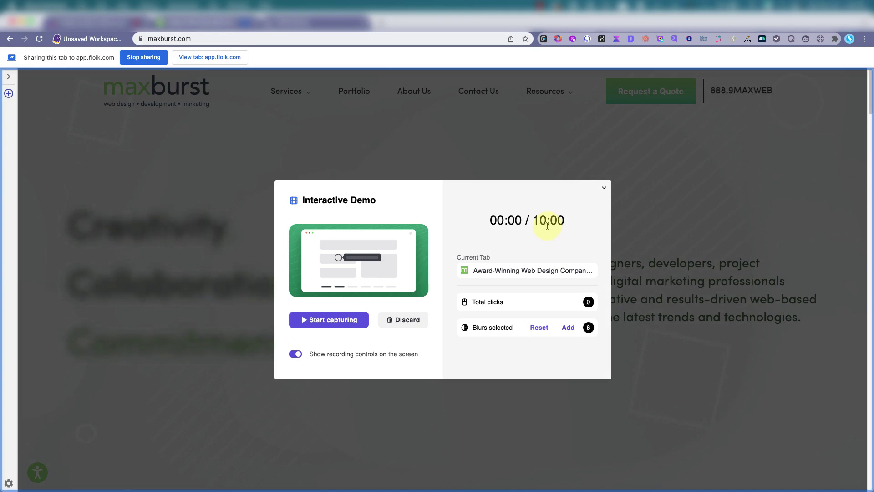
Step: Start capturing and scroll the maxburst home page toward the Web Design Company section
{"action": "left_click", "coordinate": [329, 320]}
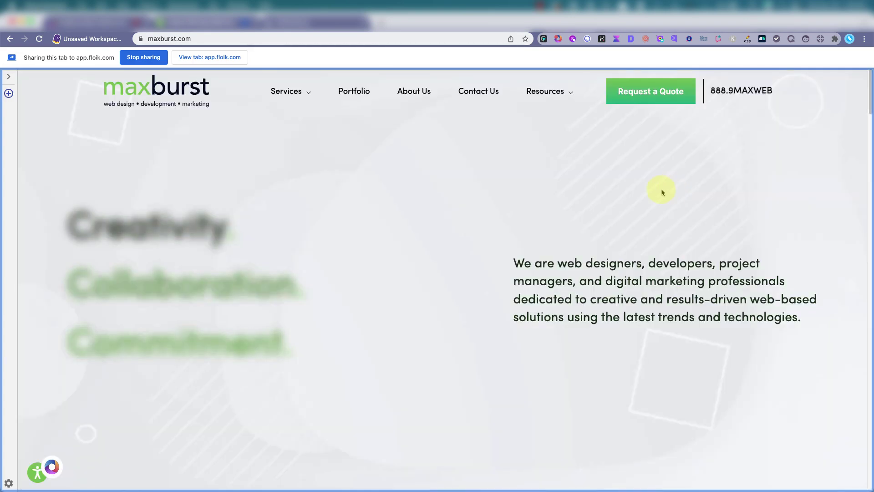
{"action": "scroll", "coordinate": [318, 159], "scroll_direction": "down", "scroll_amount": 7}
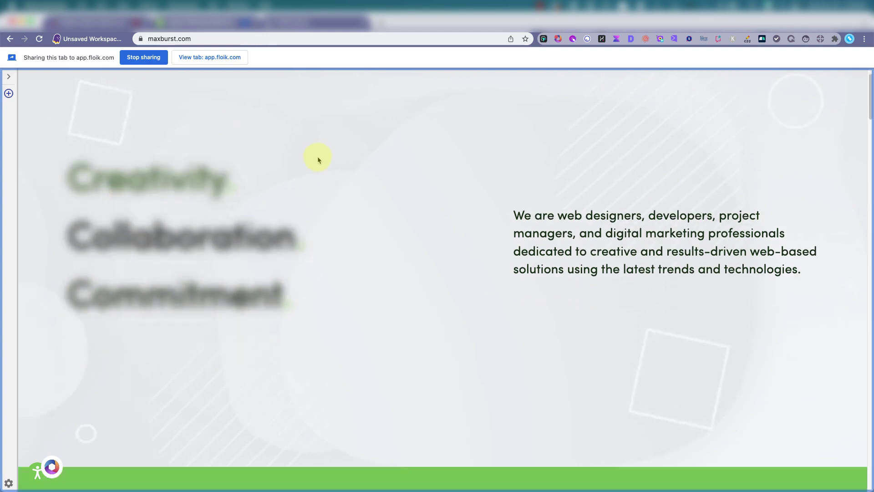
{"action": "scroll", "coordinate": [318, 162], "scroll_direction": "down", "scroll_amount": 10}
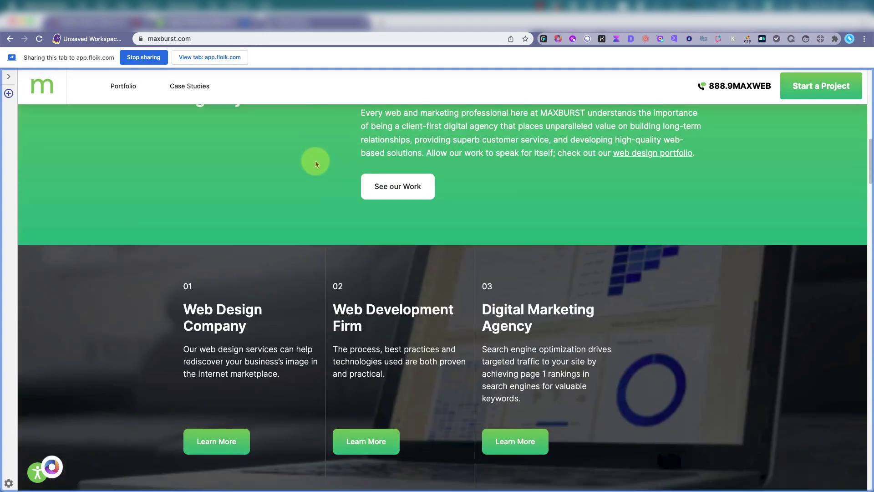
{"action": "scroll", "coordinate": [318, 161], "scroll_direction": "up", "scroll_amount": 3}
{"action": "scroll", "coordinate": [320, 164], "scroll_direction": "up", "scroll_amount": 1}
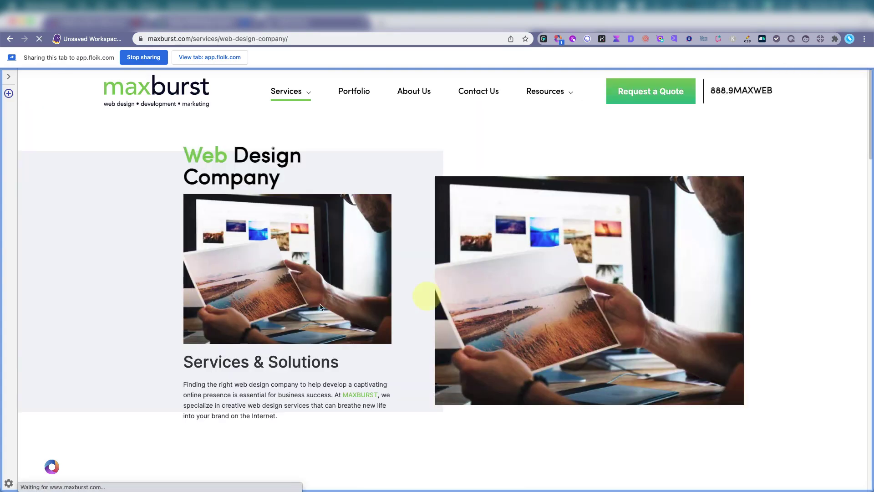
{"action": "scroll", "coordinate": [421, 244], "scroll_direction": "down", "scroll_amount": 3}
{"action": "scroll", "coordinate": [422, 241], "scroll_direction": "down", "scroll_amount": 5}
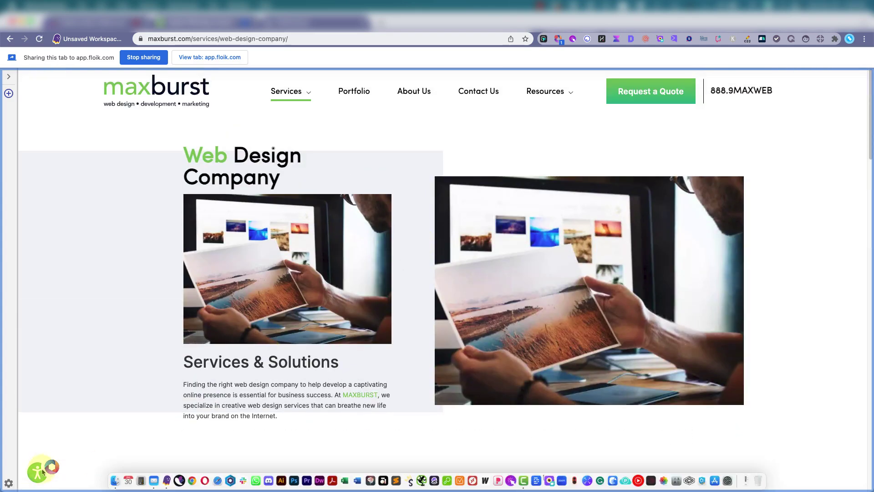
Step: Pause, blur the Web Design Company heading and Why Choose Maxburst? section, then resume recording
{"action": "left_click", "coordinate": [52, 467]}
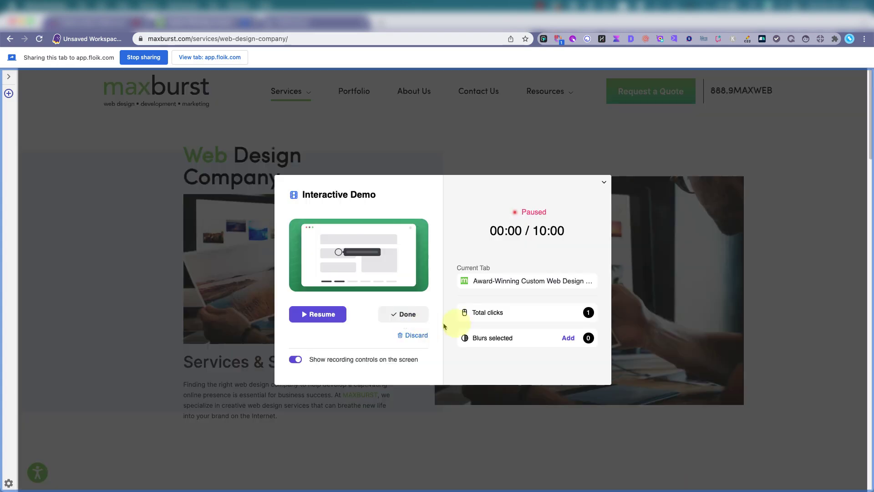
{"action": "left_click", "coordinate": [568, 338]}
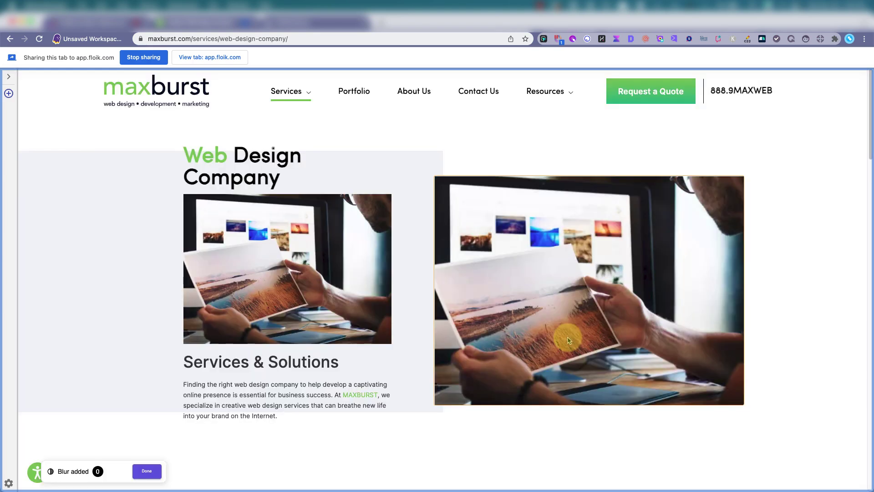
{"action": "left_click", "coordinate": [250, 170]}
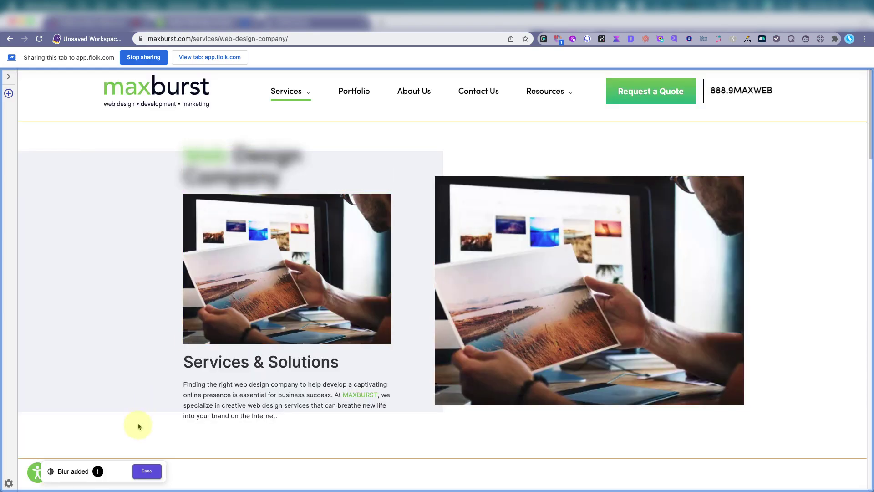
{"action": "scroll", "coordinate": [339, 390], "scroll_direction": "down", "scroll_amount": 6}
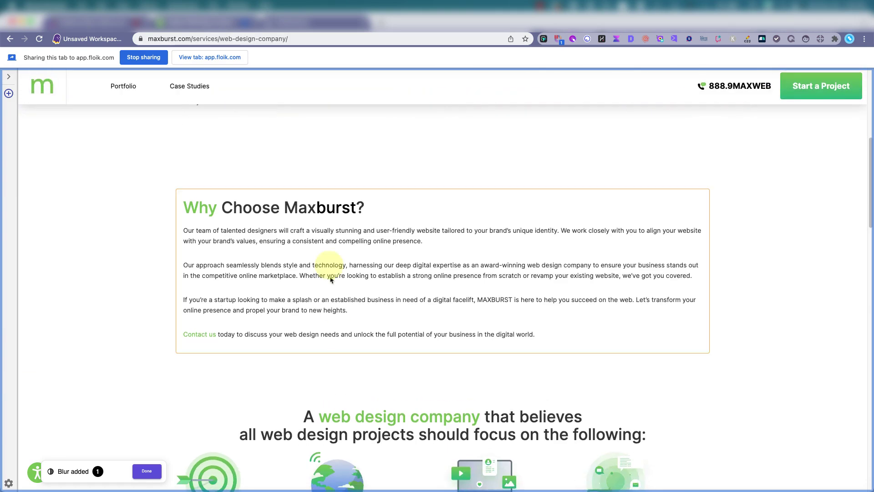
{"action": "left_click", "coordinate": [292, 207]}
{"action": "scroll", "coordinate": [389, 296], "scroll_direction": "up", "scroll_amount": 8}
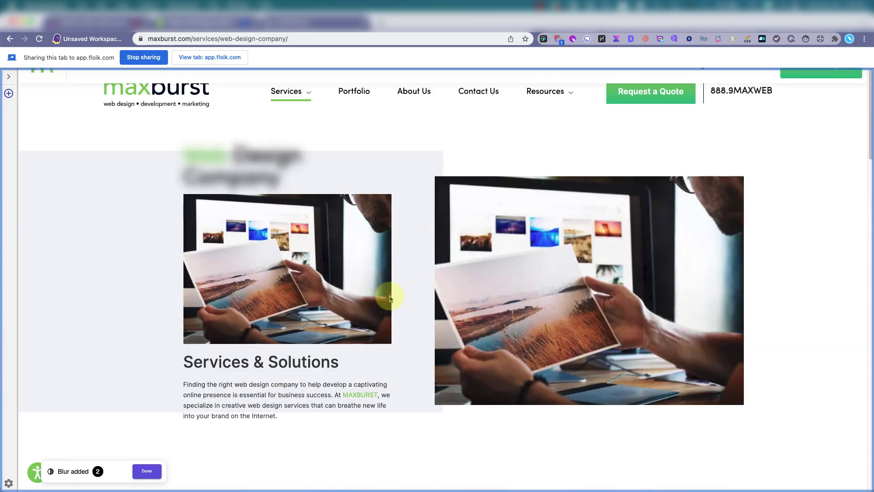
{"action": "left_click", "coordinate": [148, 472]}
{"action": "left_click", "coordinate": [315, 317]}
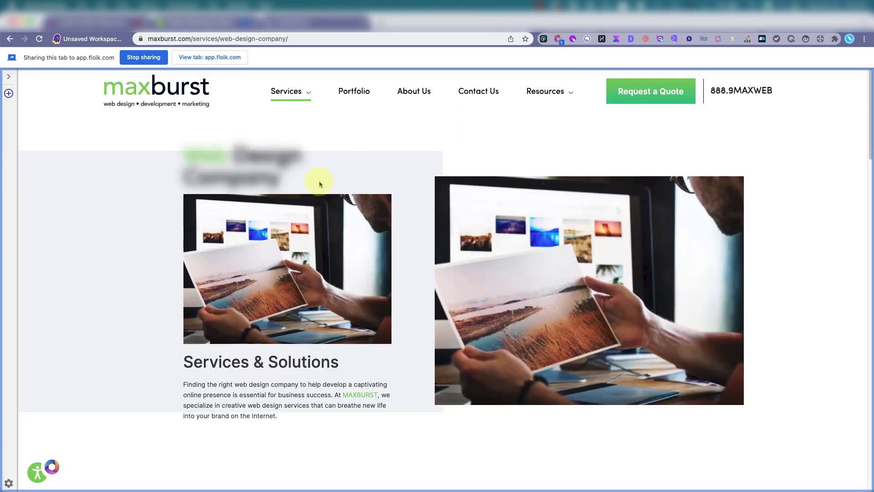
Step: Open the Request a Quote form via START A PROJECT, click into its fields, then pause
{"action": "scroll", "coordinate": [318, 182], "scroll_direction": "down", "scroll_amount": 15}
{"action": "scroll", "coordinate": [318, 190], "scroll_direction": "down", "scroll_amount": 15}
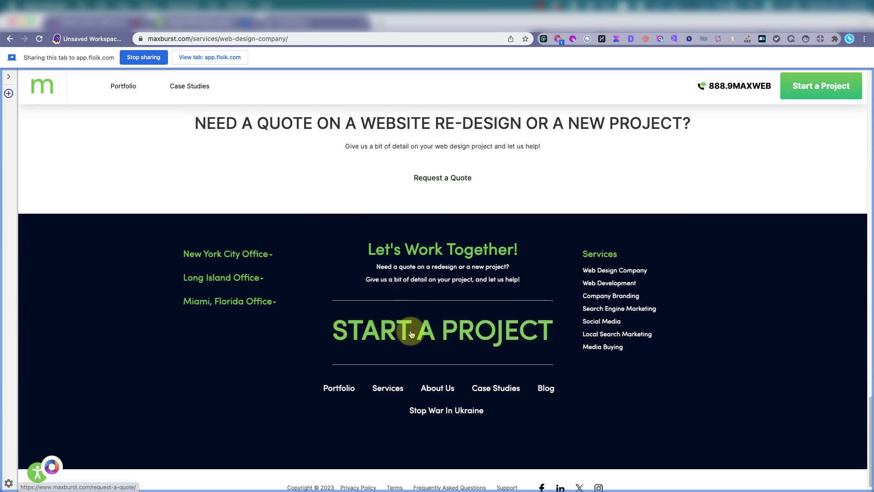
{"action": "left_click", "coordinate": [410, 333]}
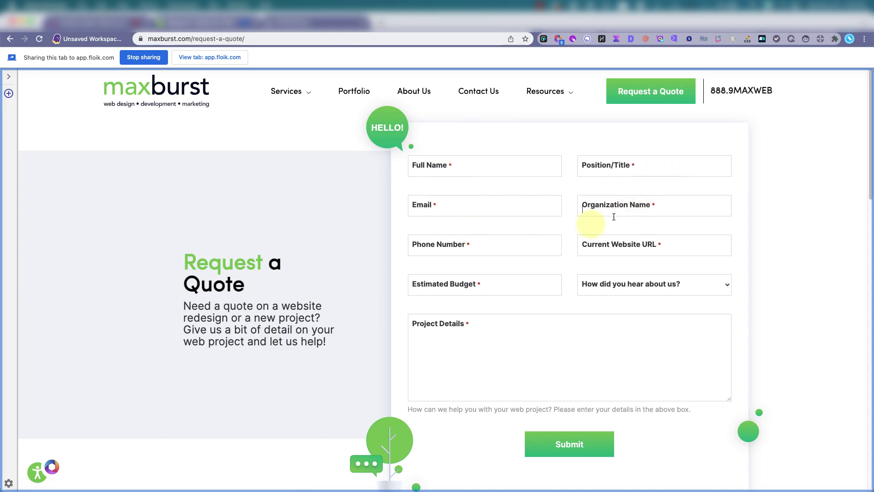
{"action": "left_click", "coordinate": [448, 248]}
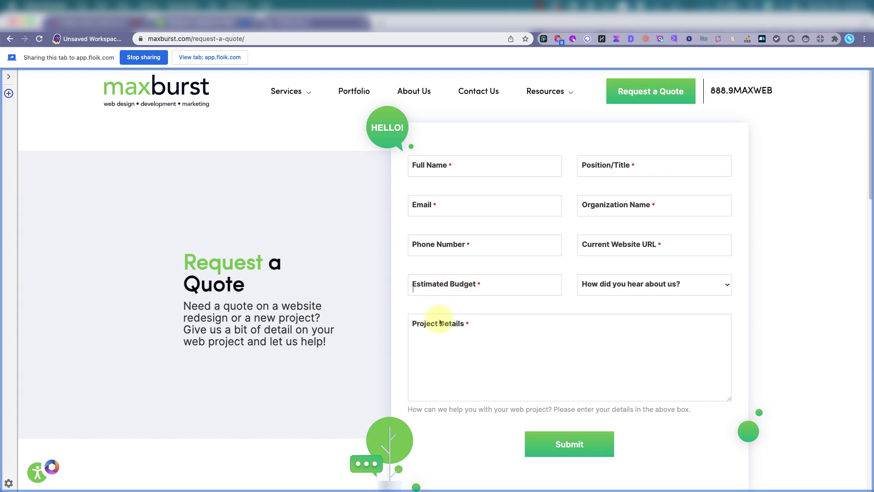
{"action": "left_click", "coordinate": [427, 328]}
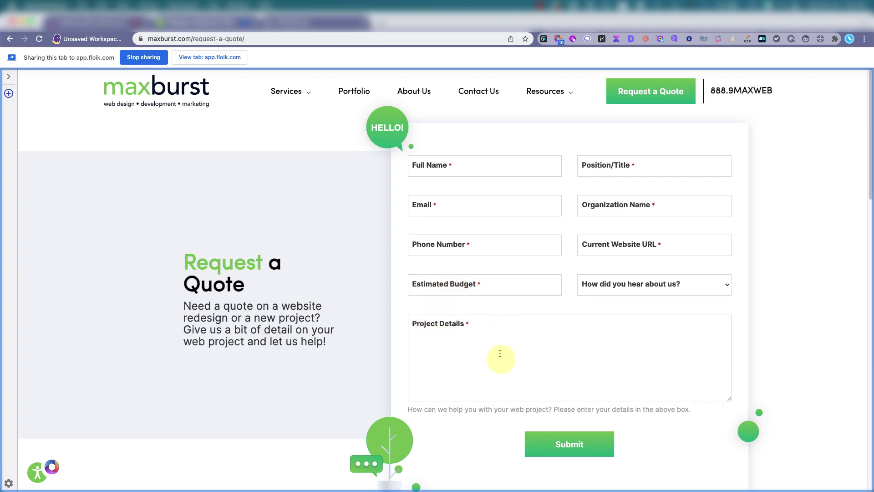
{"action": "left_click", "coordinate": [53, 466]}
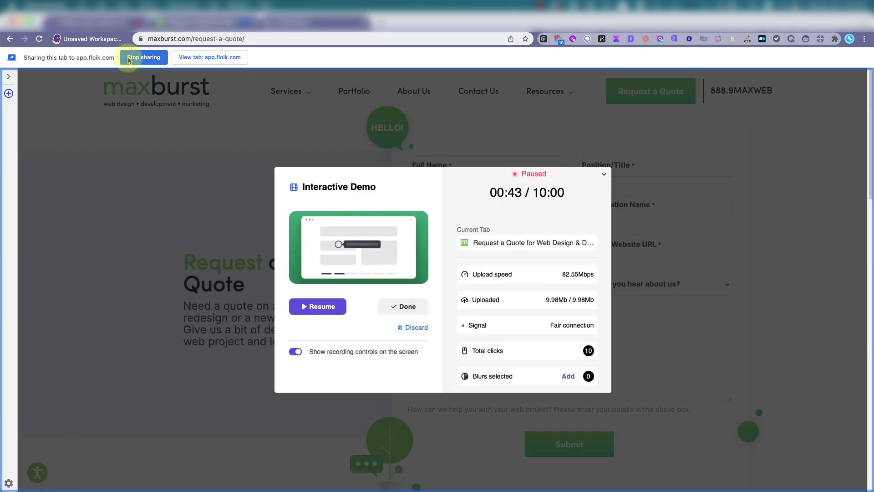
Step: Finish the recording and upload it as a published demo
{"action": "left_click", "coordinate": [403, 309]}
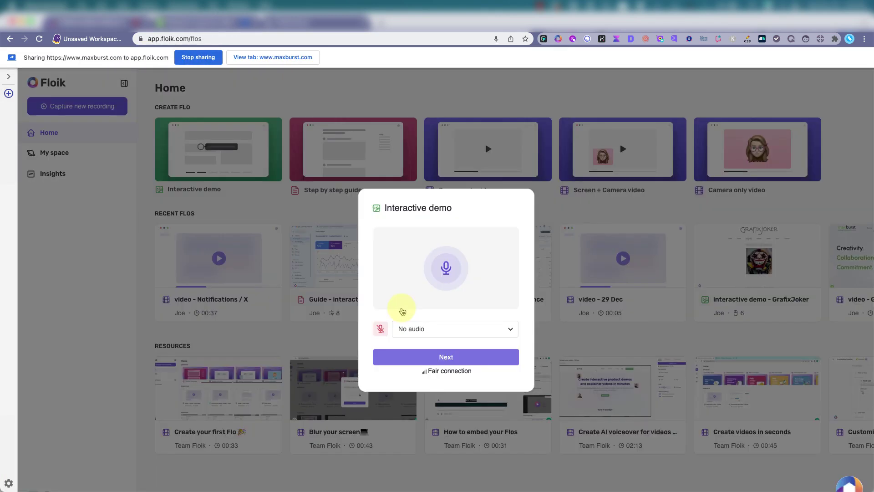
{"action": "left_click", "coordinate": [642, 203]}
{"action": "left_click", "coordinate": [643, 193]}
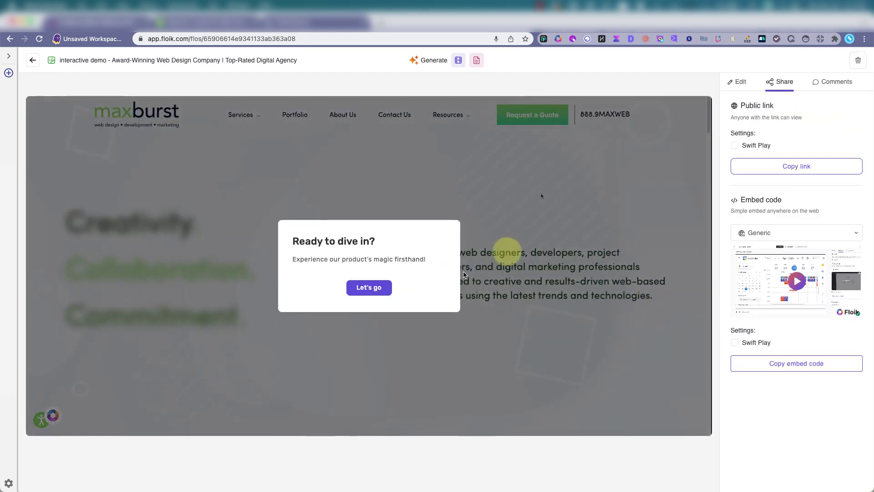
Step: Play the demo preview past the Learn More step, then return to the editor
{"action": "left_click", "coordinate": [369, 287]}
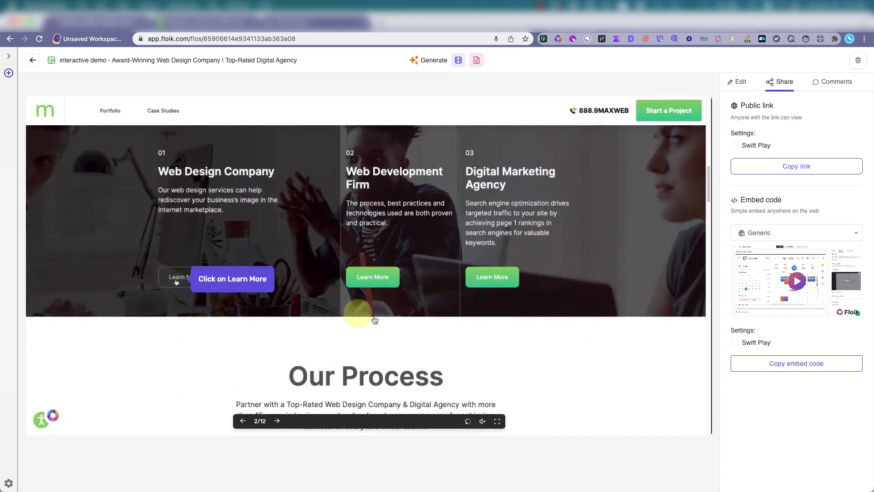
{"action": "left_click", "coordinate": [174, 280]}
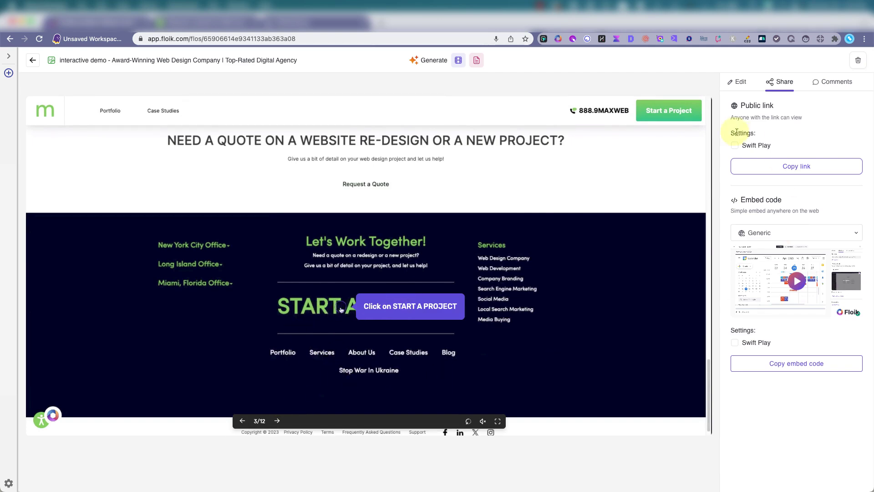
{"action": "left_click", "coordinate": [740, 84]}
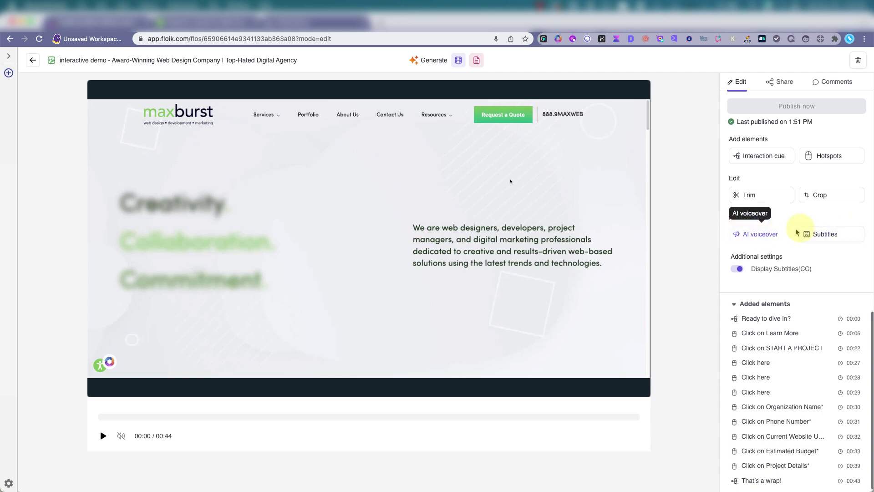
Step: Keep the original recorded voice instead of an AI voiceover
{"action": "left_click", "coordinate": [765, 235]}
{"action": "left_click", "coordinate": [730, 120]}
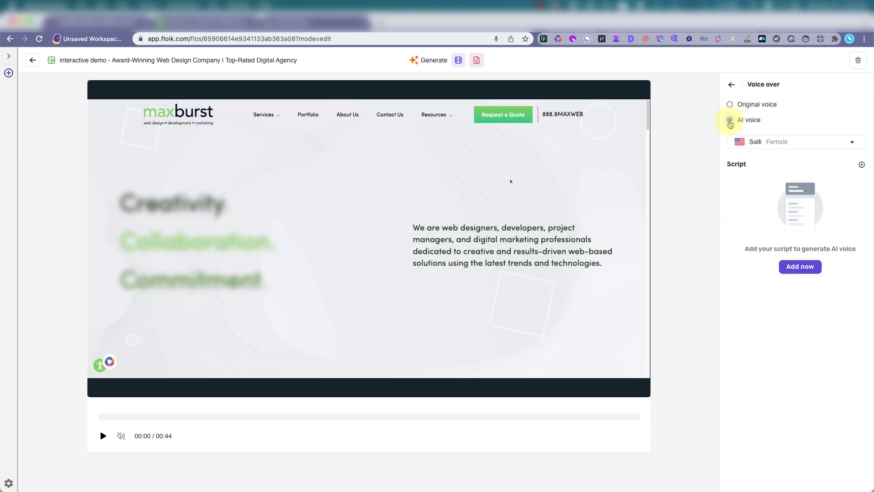
{"action": "left_click", "coordinate": [730, 105]}
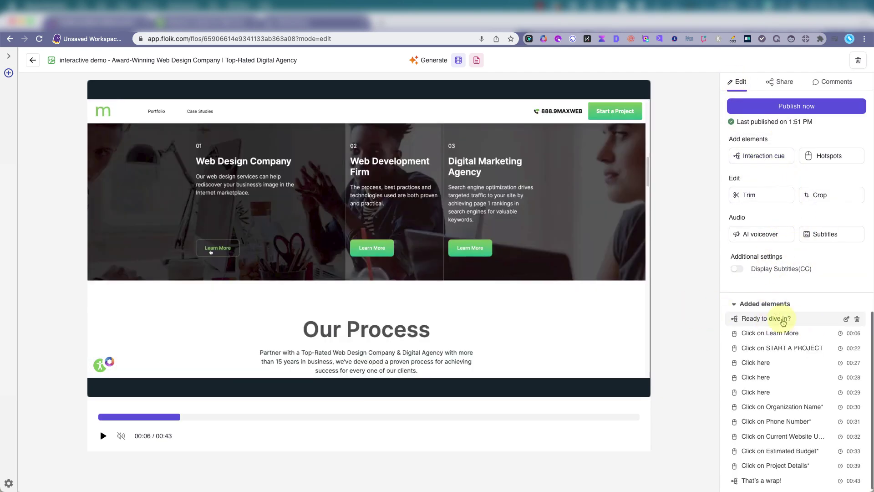
Step: Change the 00:29 Click here callout text to 'Make sure to fill with email'
{"action": "left_click", "coordinate": [777, 334]}
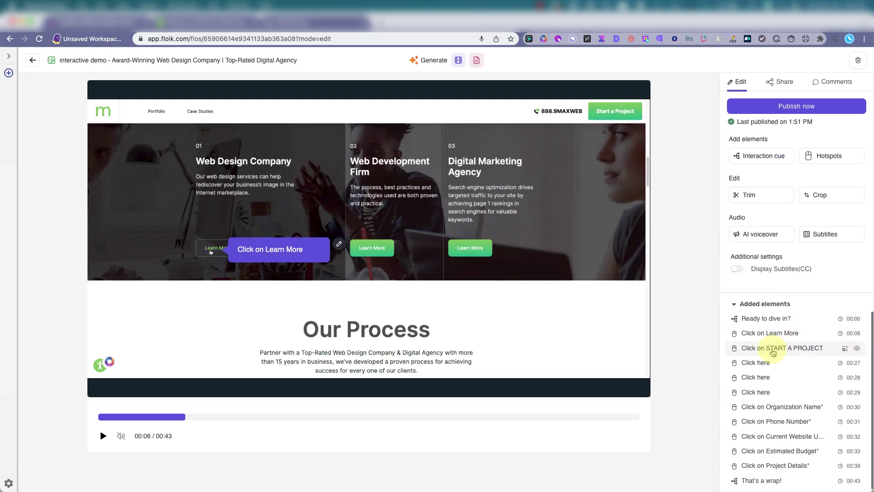
{"action": "left_click", "coordinate": [774, 349]}
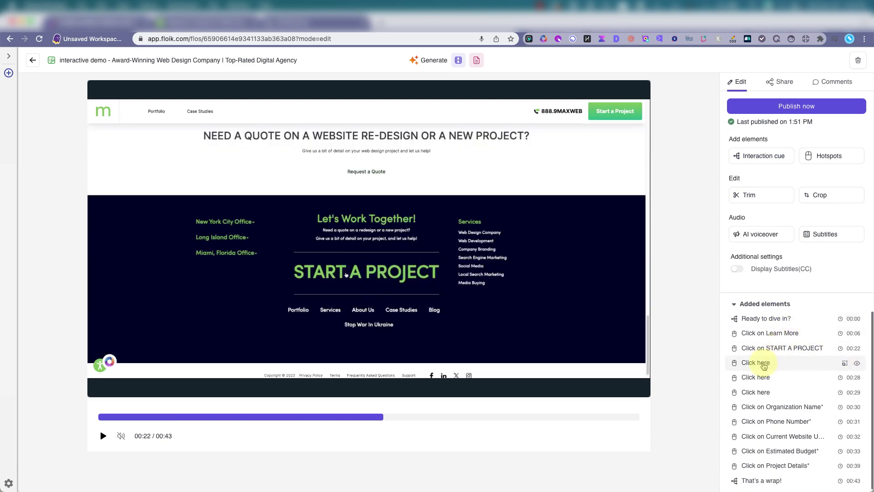
{"action": "left_click", "coordinate": [765, 365]}
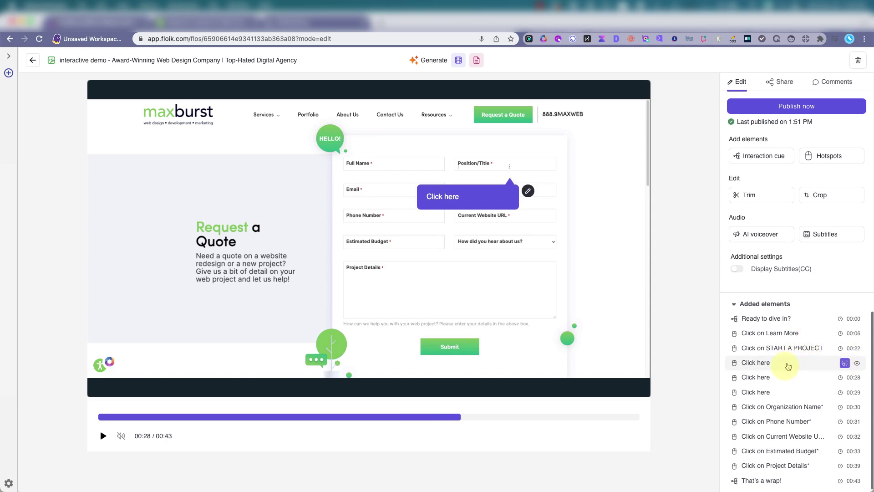
{"action": "left_click", "coordinate": [761, 393]}
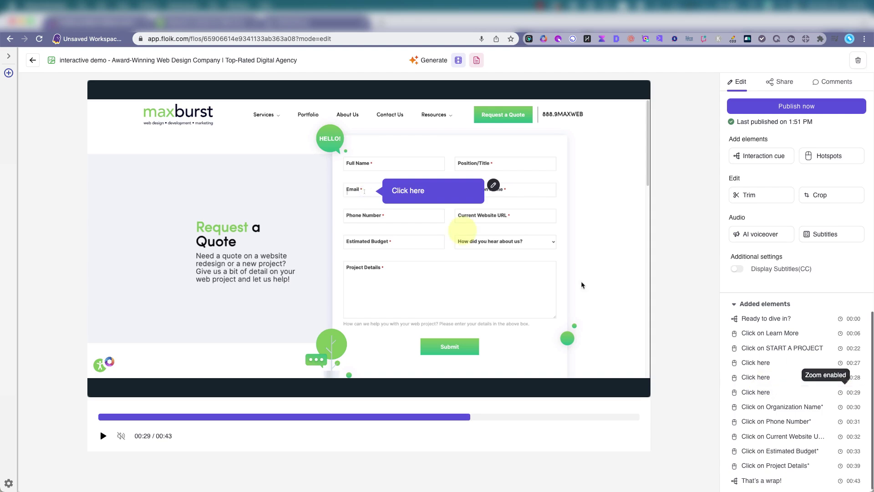
{"action": "double_click", "coordinate": [405, 190]}
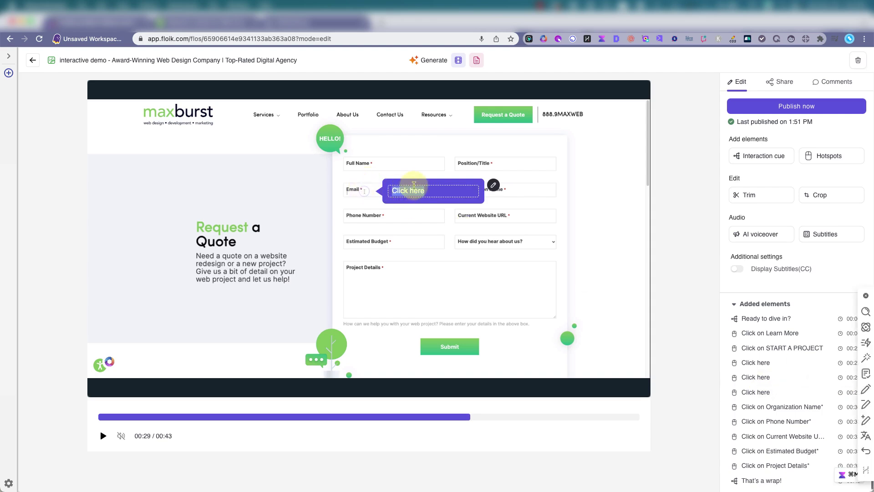
{"action": "type", "text": "Make sure to fill"}
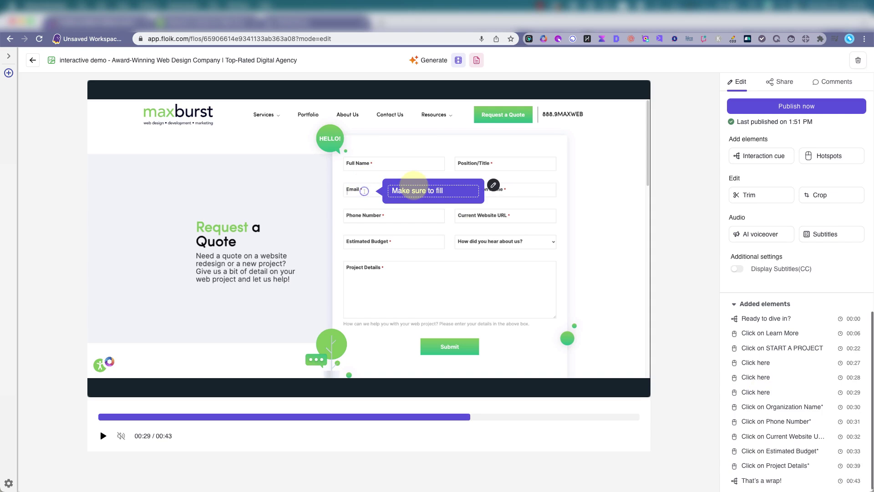
{"action": "type", "text": "with ema"}
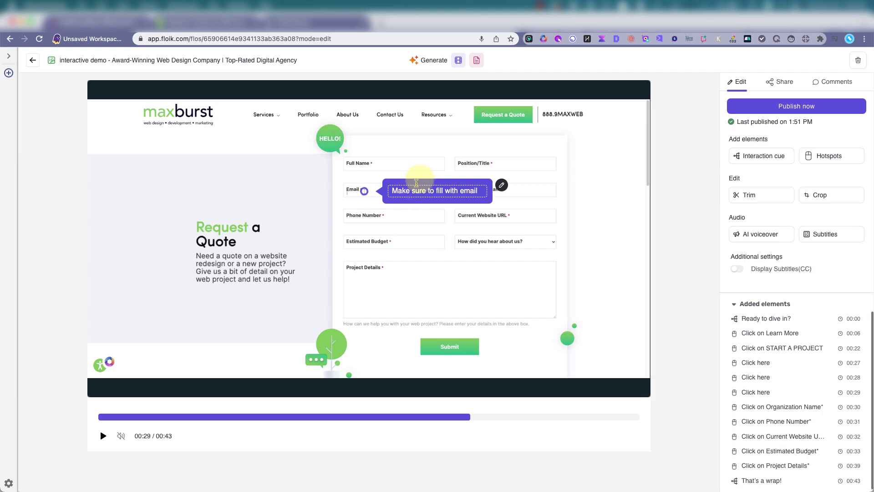
{"action": "type", "text": "il"}
{"action": "left_click", "coordinate": [607, 196]}
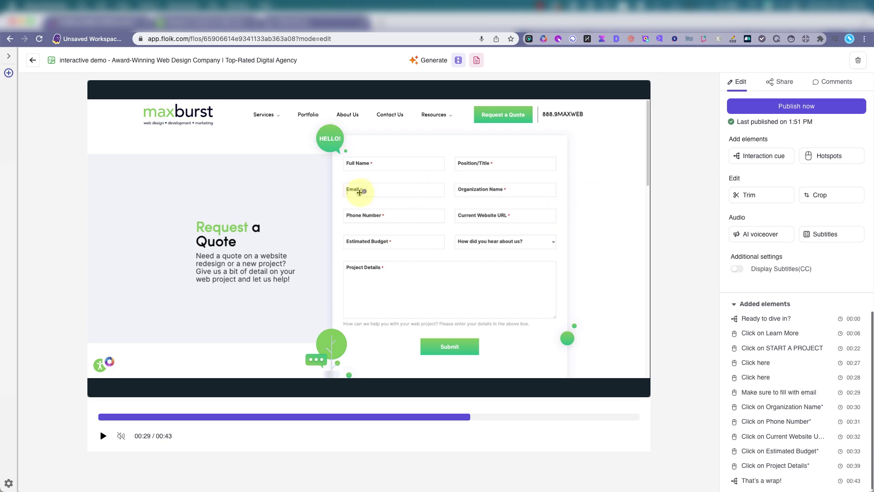
Step: Move the hotspot onto the Email field and keep the single-line callout style
{"action": "left_click_drag", "start_coordinate": [363, 192], "coordinate": [388, 187]}
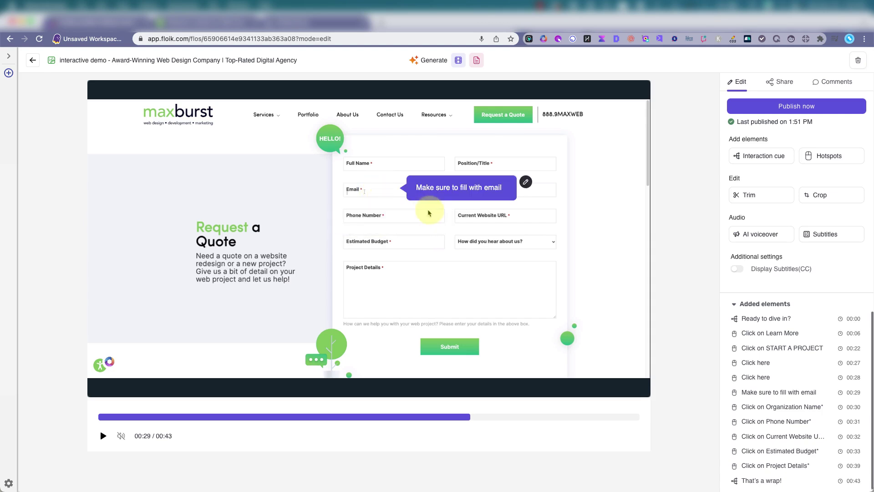
{"action": "left_click", "coordinate": [524, 183]}
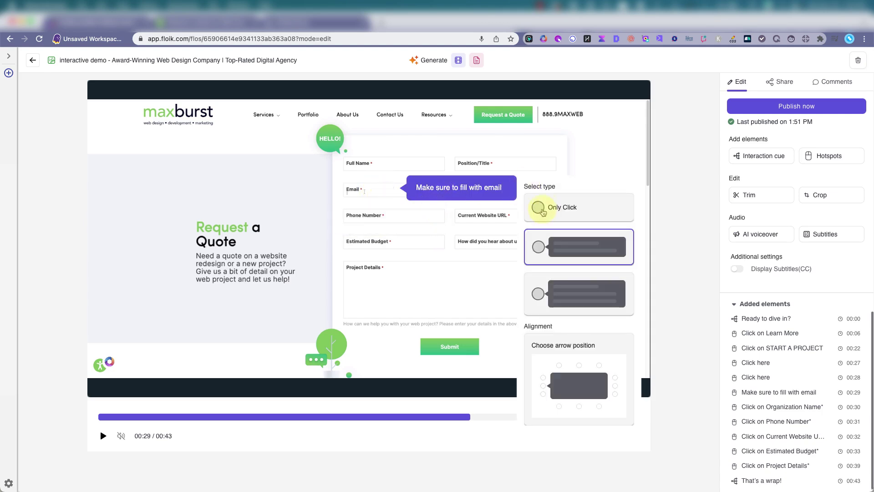
{"action": "left_click", "coordinate": [542, 212]}
{"action": "left_click", "coordinate": [438, 246]}
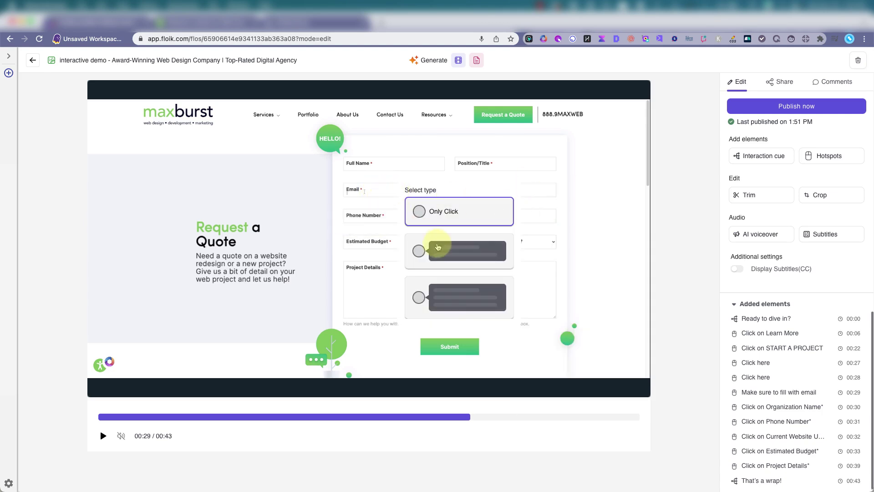
{"action": "left_click", "coordinate": [551, 287]}
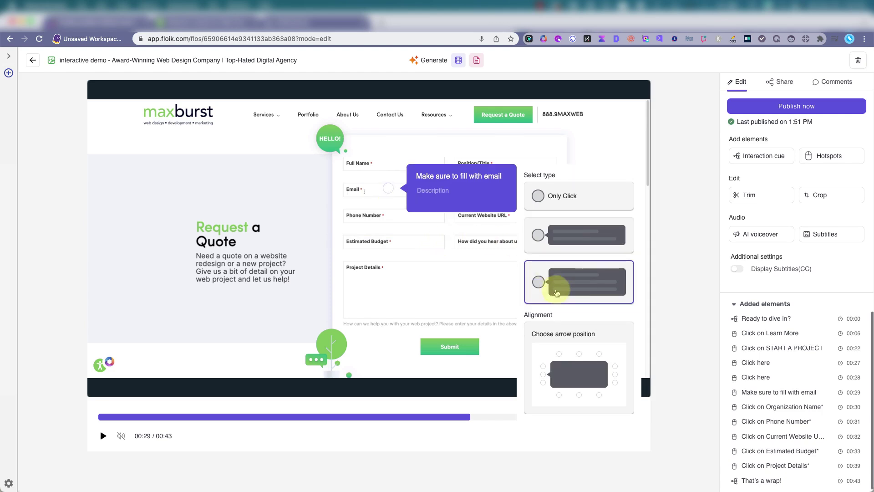
{"action": "left_click", "coordinate": [556, 236]}
{"action": "left_click", "coordinate": [791, 296]}
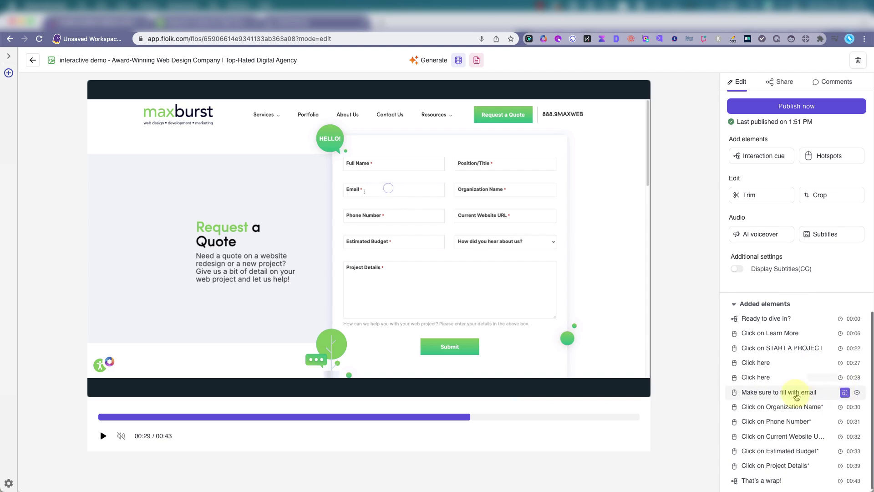
Step: Turn off the mouse click for the Organization Name step
{"action": "left_click", "coordinate": [796, 397]}
{"action": "left_click", "coordinate": [806, 407]}
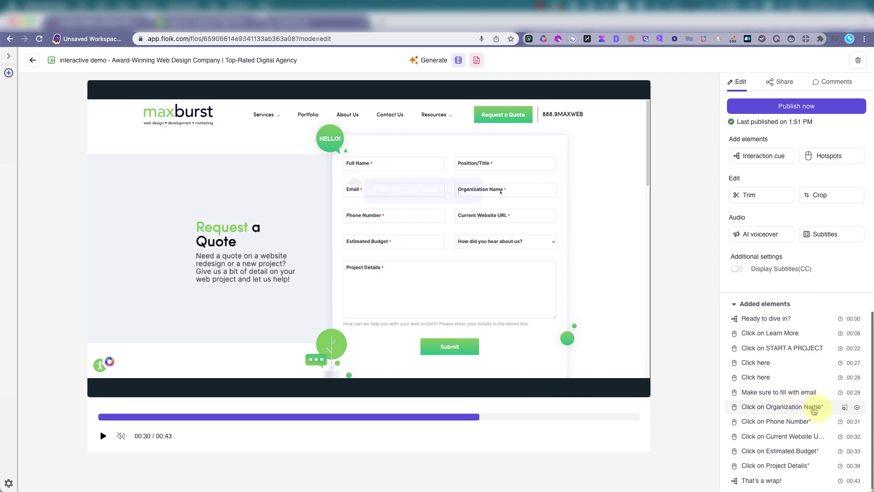
{"action": "left_click", "coordinate": [858, 409]}
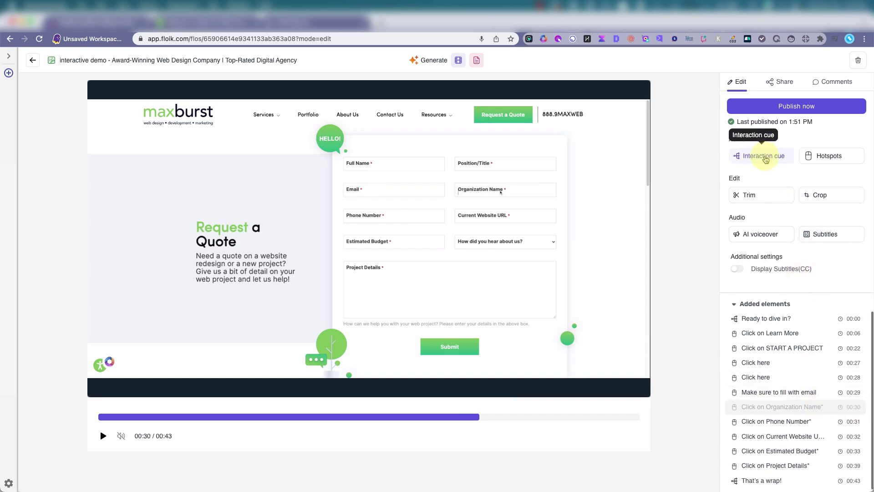
Step: Start an interaction cue, then cancel and discard the unsaved draft
{"action": "left_click", "coordinate": [765, 157]}
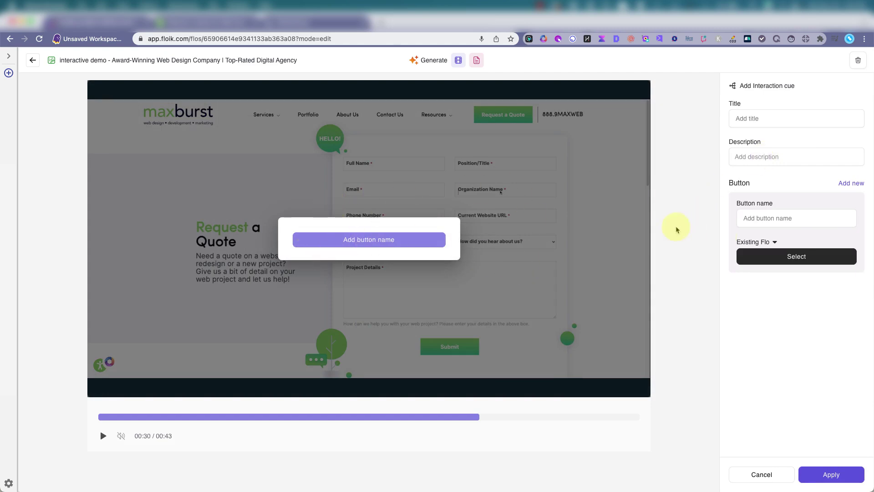
{"action": "left_click", "coordinate": [779, 475]}
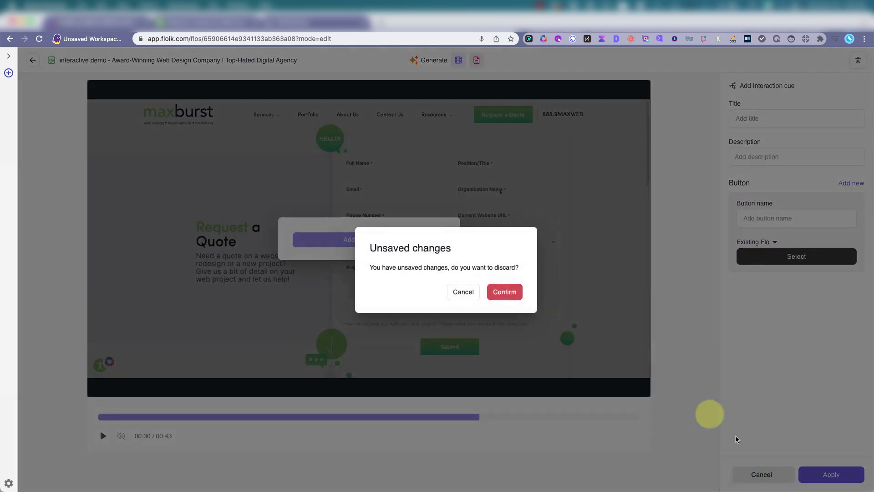
{"action": "left_click", "coordinate": [506, 293]}
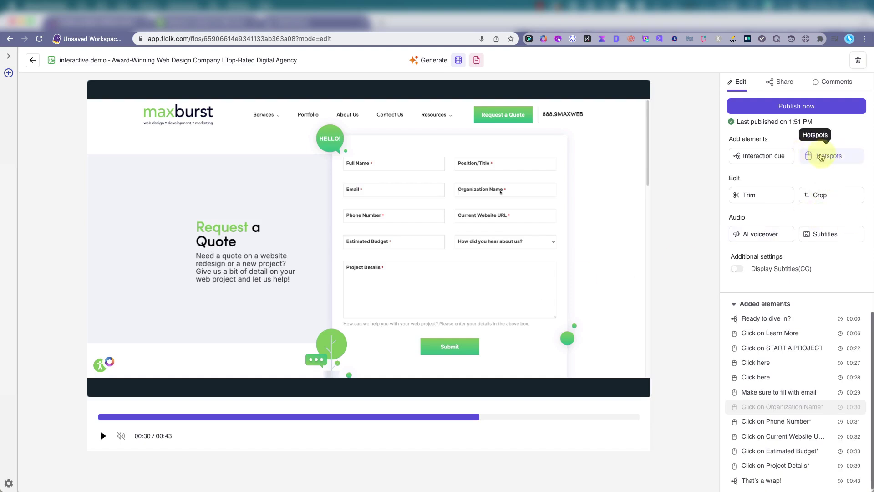
{"action": "scroll", "coordinate": [777, 474], "scroll_direction": "down", "scroll_amount": 1}
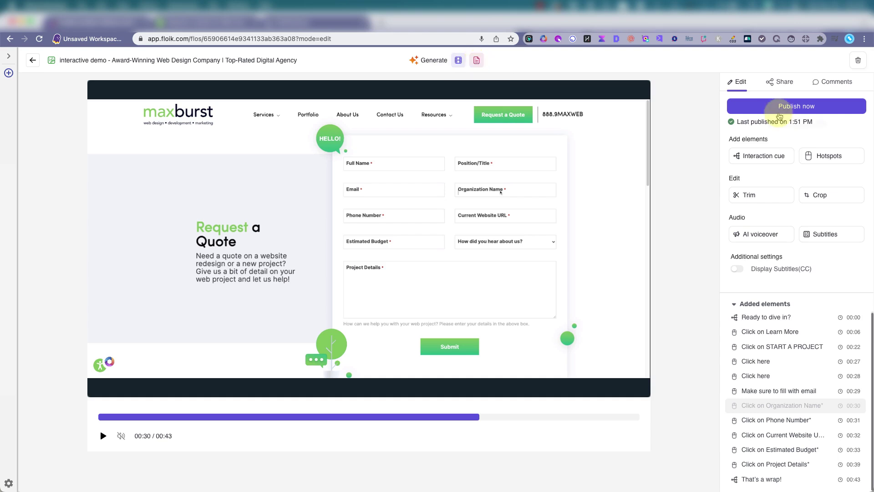
Step: Copy the demo's public link from the Share tab and start the demo preview
{"action": "left_click", "coordinate": [782, 85]}
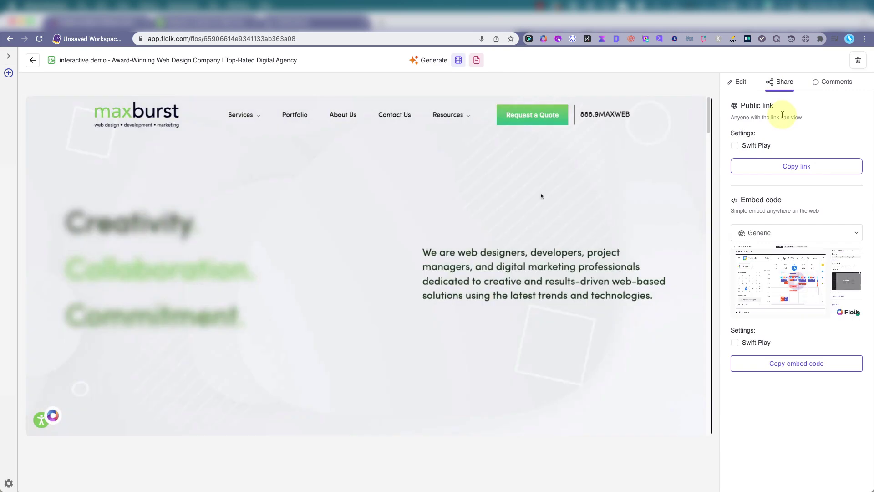
{"action": "left_click", "coordinate": [796, 167]}
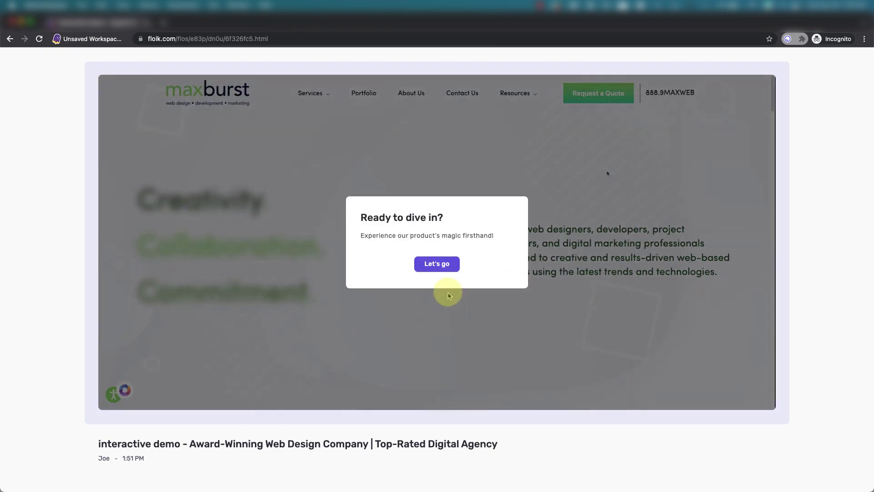
{"action": "left_click", "coordinate": [438, 264]}
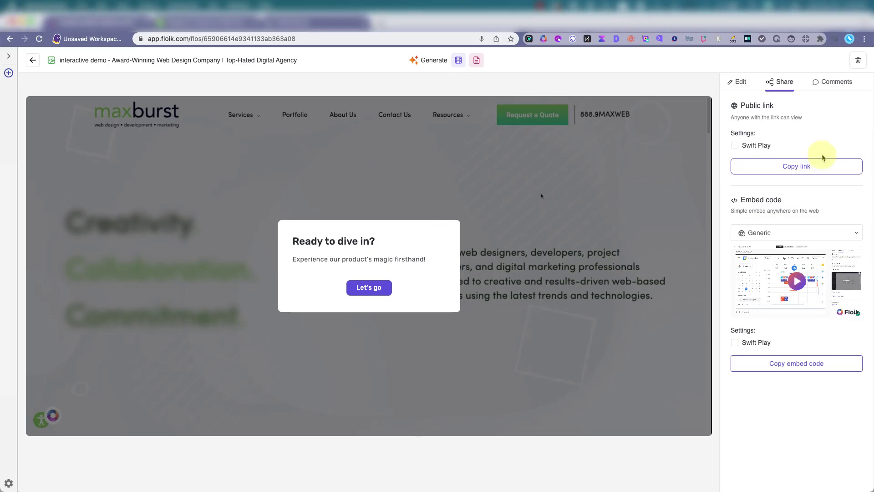
Step: Enable Swift Play on the public link, copy it again, and open the browser File menu
{"action": "left_click", "coordinate": [735, 146]}
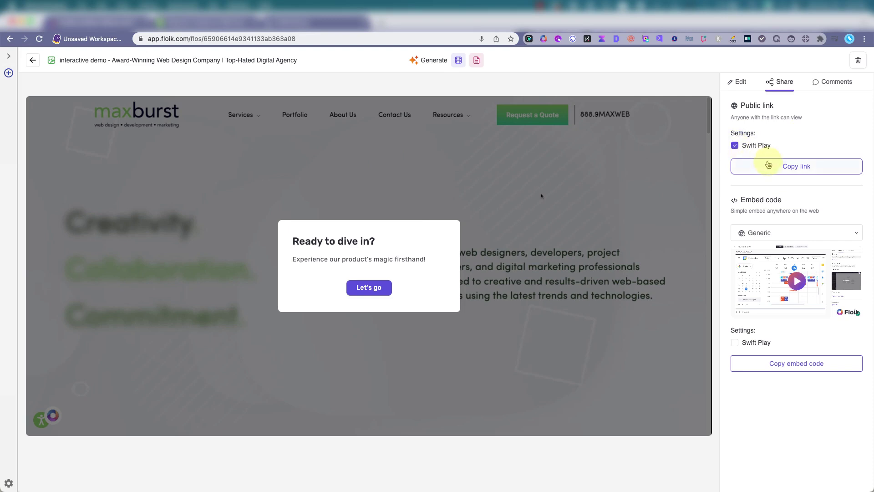
{"action": "left_click", "coordinate": [769, 166]}
{"action": "left_click", "coordinate": [75, 6]}
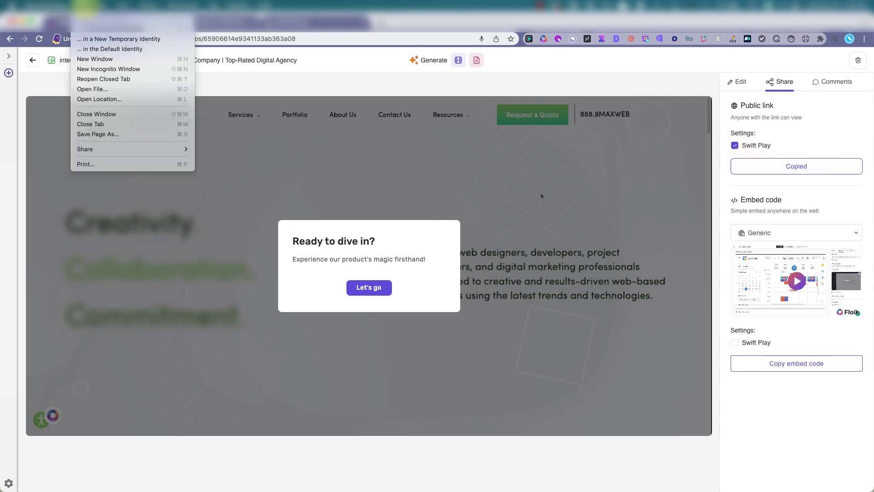
Step: Open the copied demo link in a new incognito window
{"action": "left_click", "coordinate": [111, 71]}
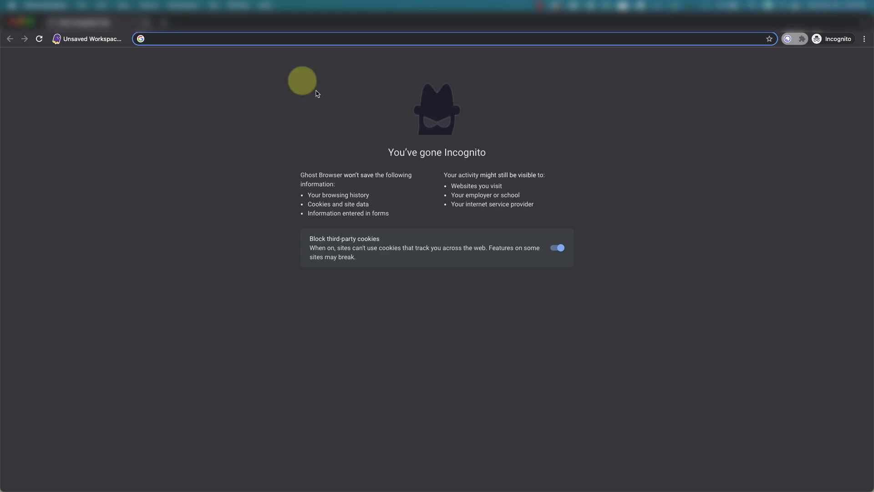
{"action": "key", "text": "super+v"}
{"action": "key", "text": "Return"}
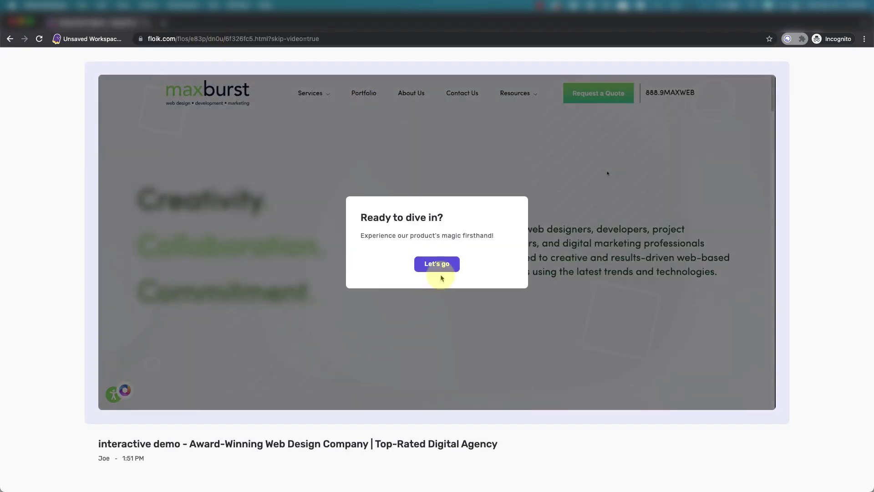
Step: Start the interactive demo and advance past the Learn More and START A PROJECT steps
{"action": "left_click", "coordinate": [439, 263]}
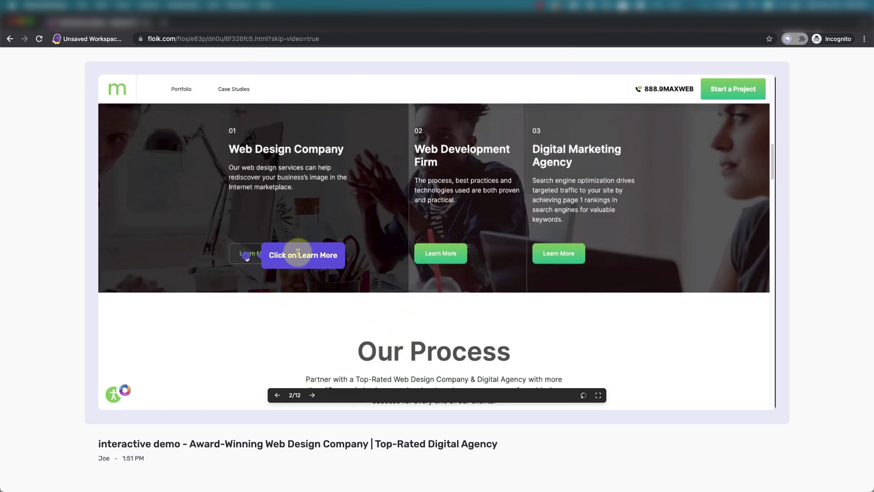
{"action": "left_click", "coordinate": [245, 253]}
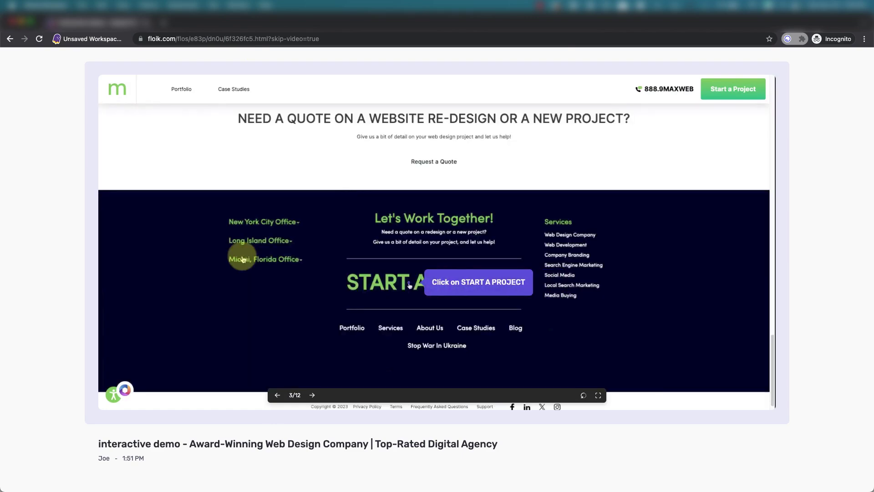
{"action": "left_click", "coordinate": [393, 290]}
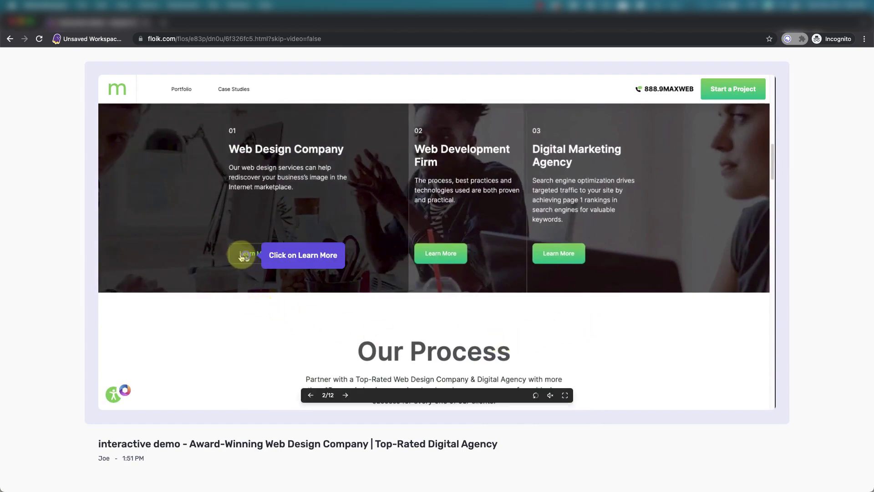
{"action": "left_click", "coordinate": [244, 256]}
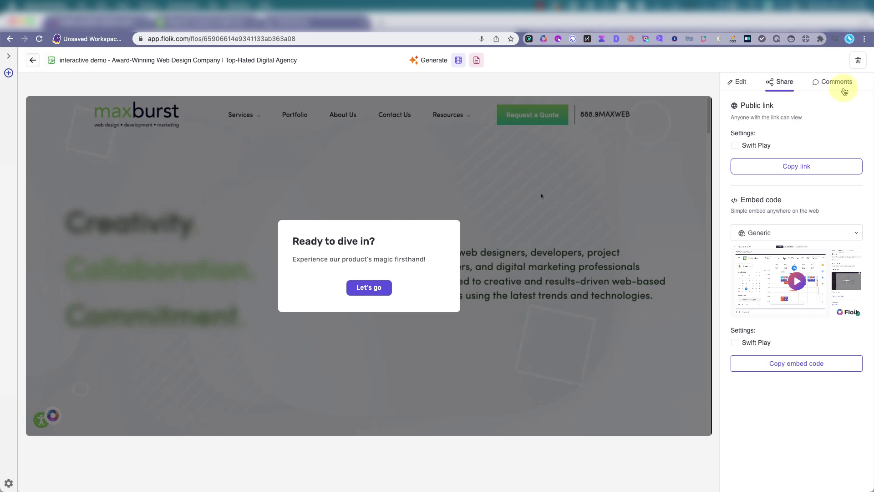
Step: Check the demo's comments, then return Home and start a new step-by-step guide
{"action": "left_click", "coordinate": [836, 82]}
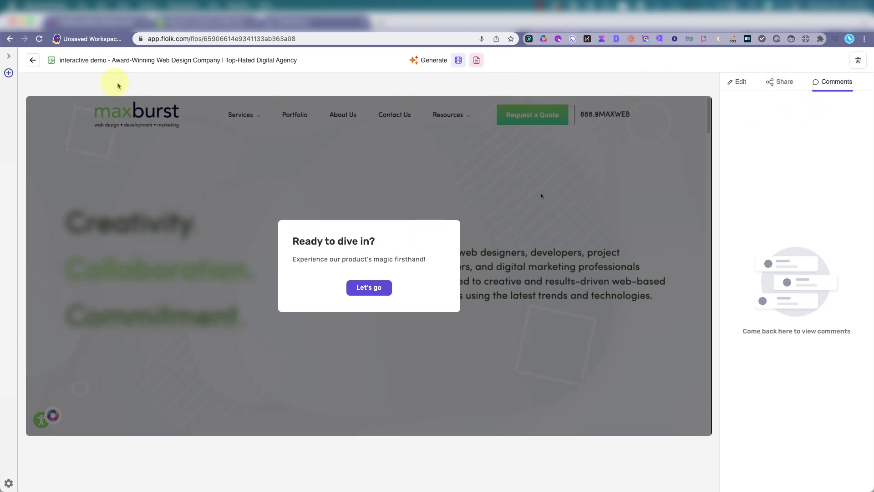
{"action": "left_click", "coordinate": [32, 60]}
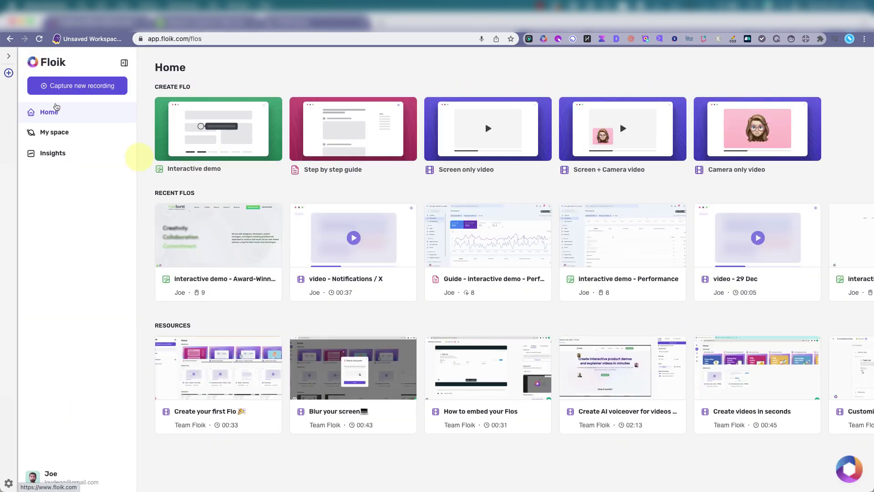
{"action": "left_click", "coordinate": [351, 134]}
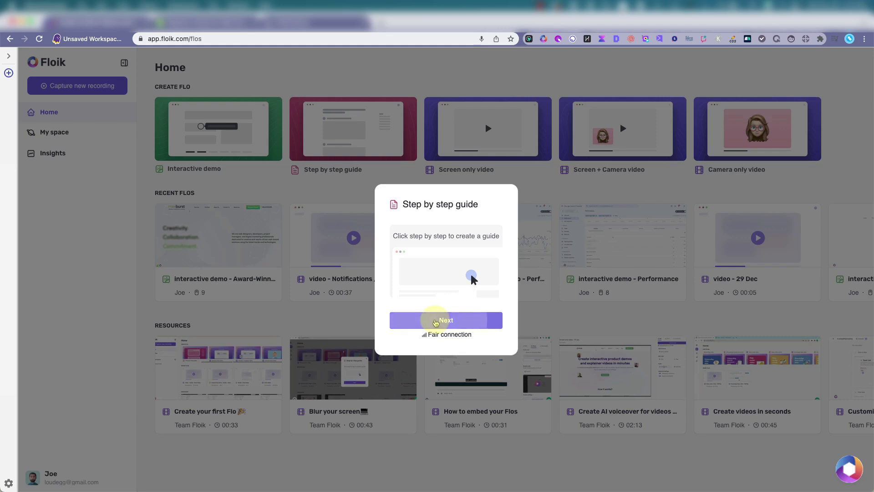
Step: Choose the Search Console Performance tab as the guide's recording source
{"action": "left_click", "coordinate": [406, 322]}
{"action": "left_click", "coordinate": [345, 127]}
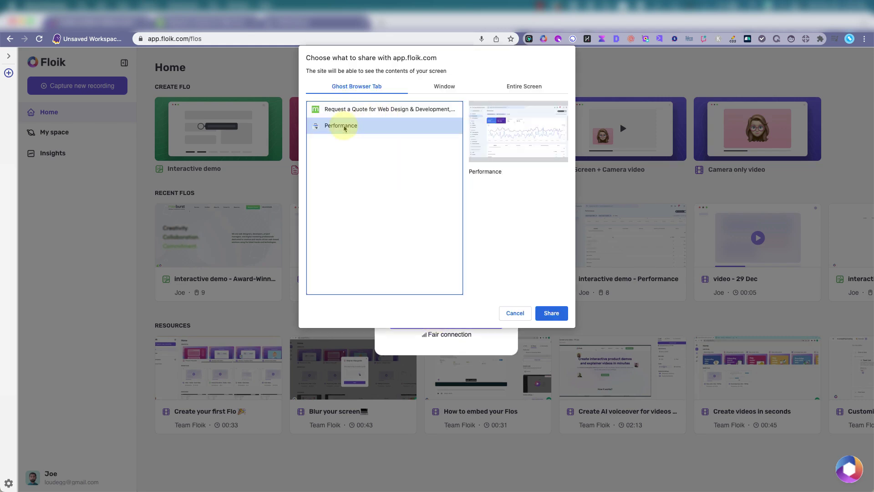
{"action": "left_click", "coordinate": [552, 313]}
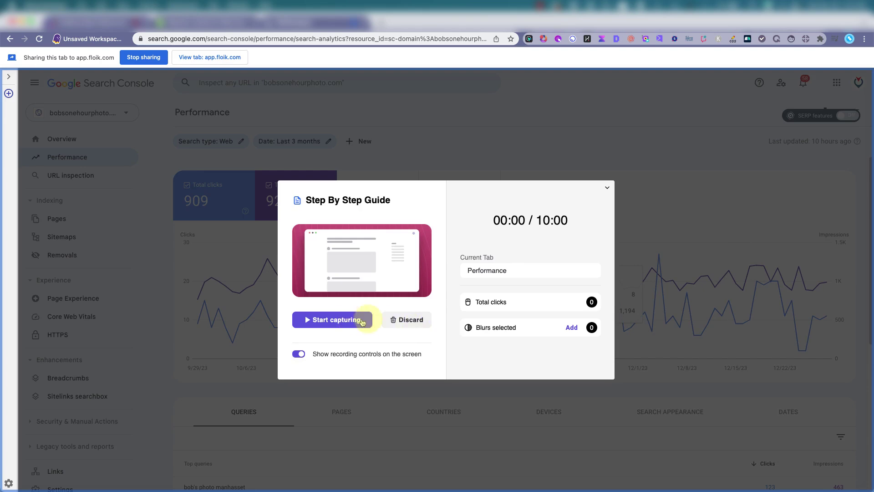
Step: Add a blur over the site property name
{"action": "left_click", "coordinate": [572, 328]}
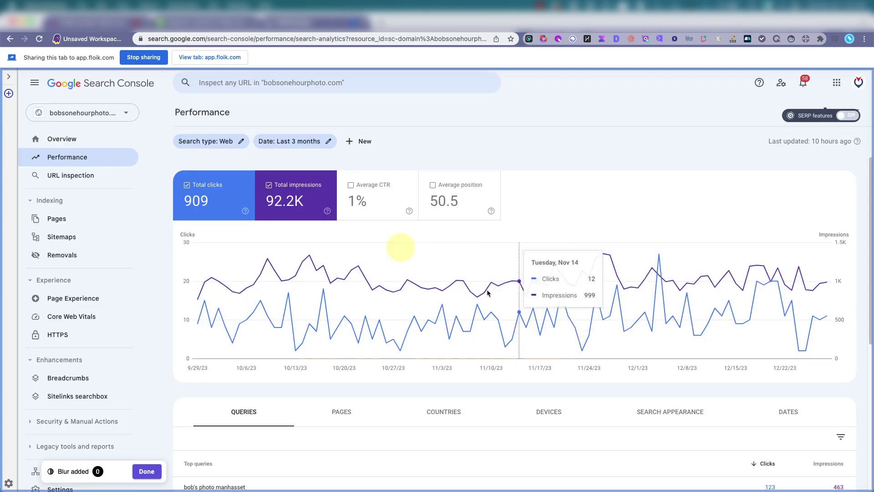
{"action": "left_click", "coordinate": [61, 116]}
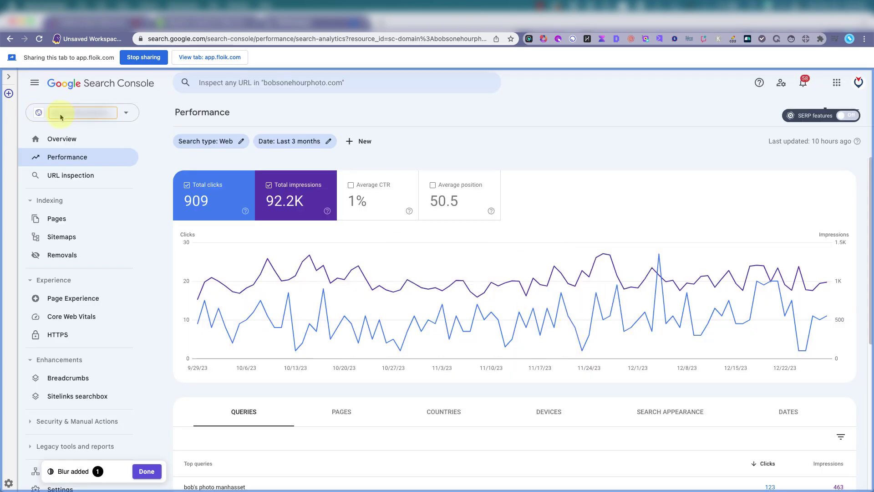
{"action": "left_click", "coordinate": [146, 472]}
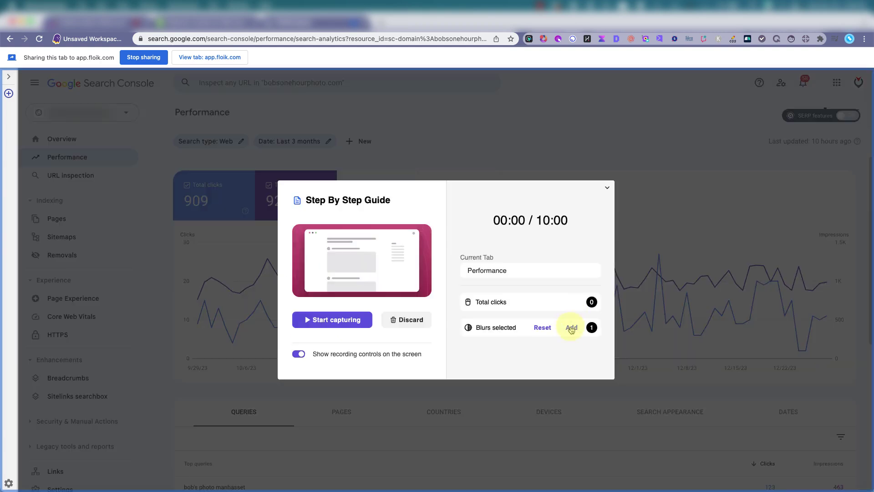
Step: Resume adding blurs and zoom the page out to 67% to fit the query table
{"action": "left_click", "coordinate": [572, 328]}
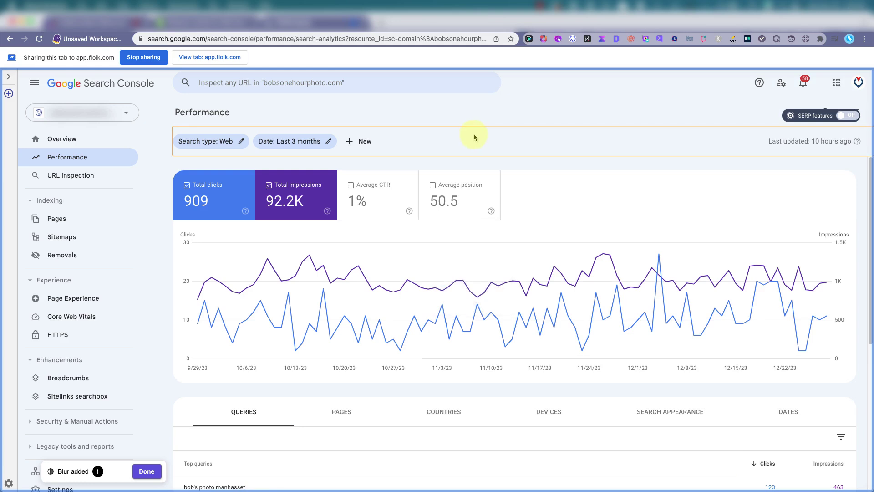
{"action": "key", "text": "ctrl+minus"}
{"action": "key", "text": "ctrl+minus"}
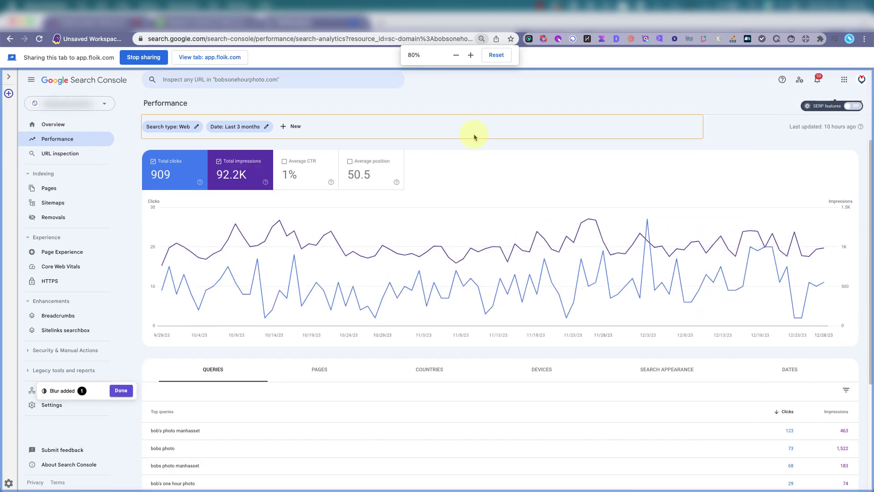
{"action": "key", "text": "ctrl+minus"}
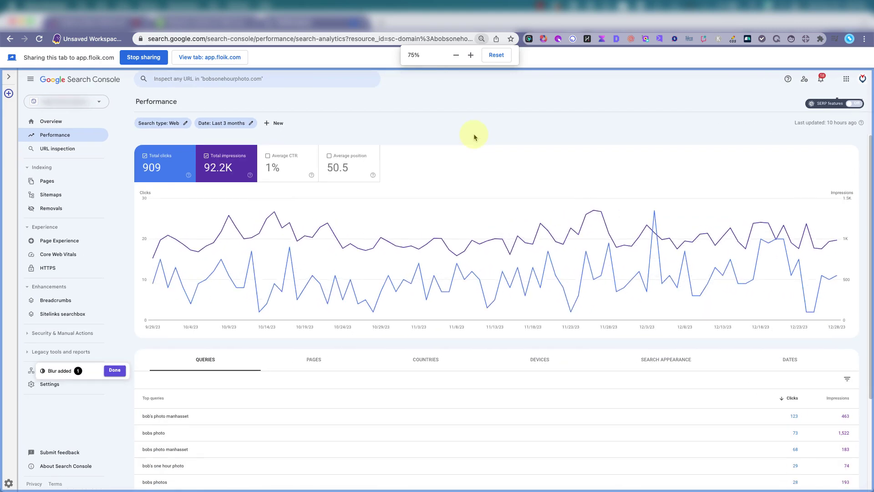
{"action": "key", "text": "ctrl+minus"}
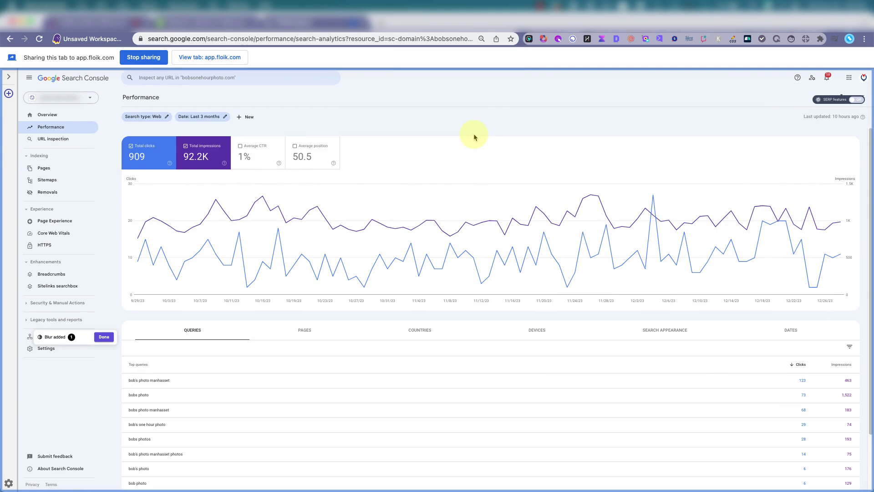
{"action": "key", "text": "ctrl+minus"}
{"action": "key", "text": "ctrl+plus"}
{"action": "key", "text": "ctrl+plus"}
{"action": "key", "text": "ctrl+plus"}
{"action": "key", "text": "ctrl+plus"}
{"action": "key", "text": "ctrl+plus"}
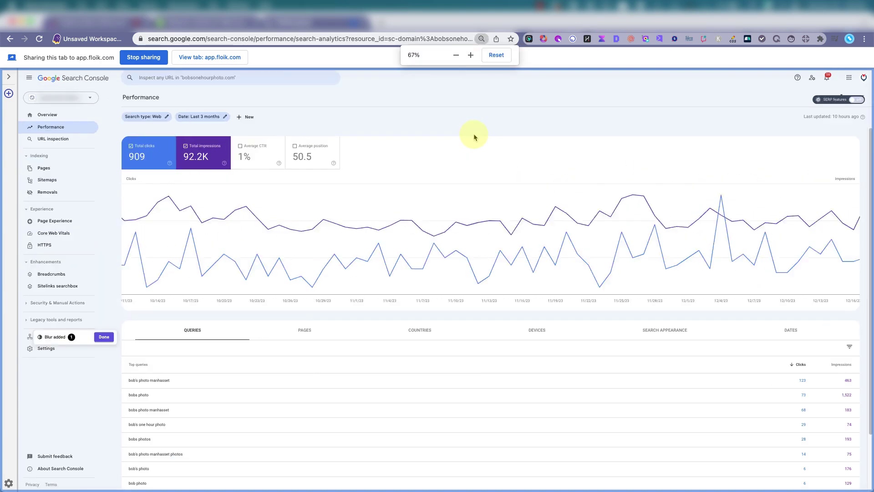
{"action": "key", "text": "ctrl+minus"}
{"action": "key", "text": "ctrl+minus"}
{"action": "key", "text": "ctrl+minus"}
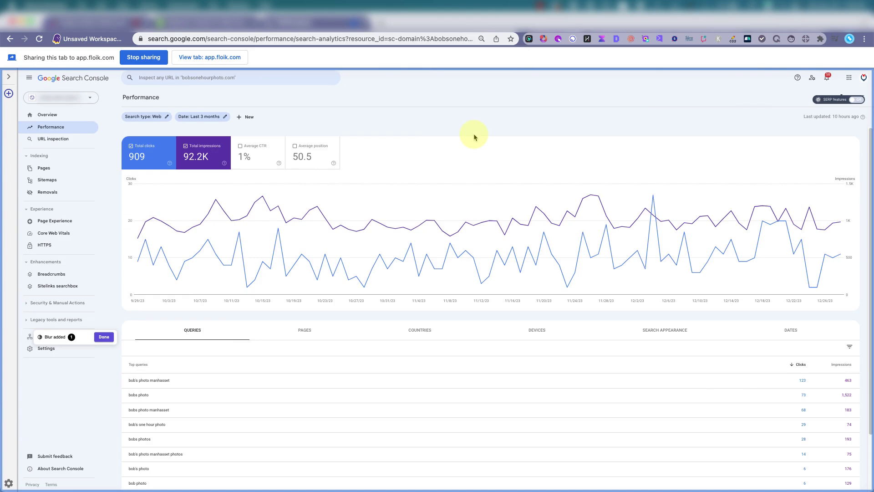
{"action": "key", "text": "ctrl+plus"}
{"action": "key", "text": "ctrl+minus"}
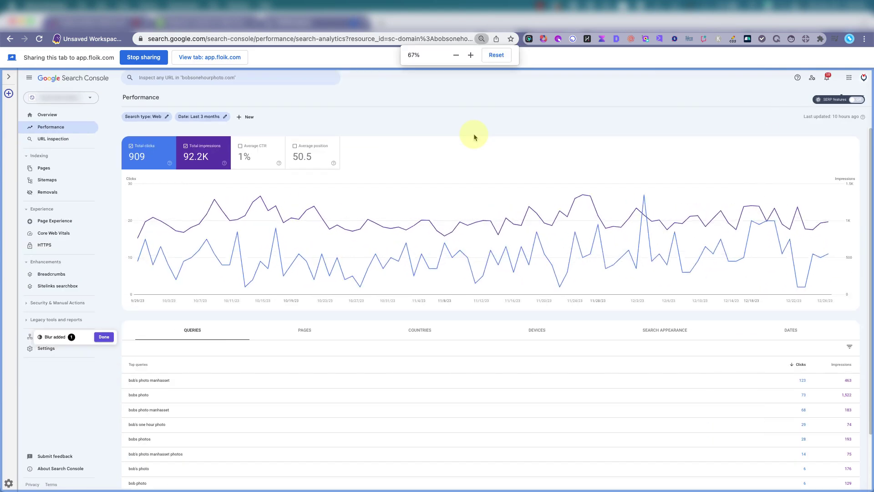
Step: Blur the top four search query rows and restore page zoom to 100%
{"action": "left_click", "coordinate": [139, 396]}
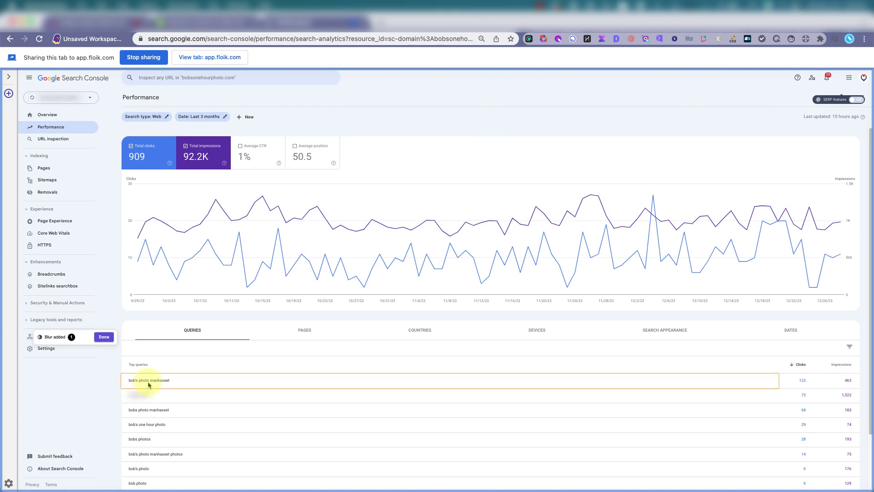
{"action": "left_click", "coordinate": [148, 382]}
{"action": "left_click", "coordinate": [151, 410]}
{"action": "left_click", "coordinate": [147, 424]}
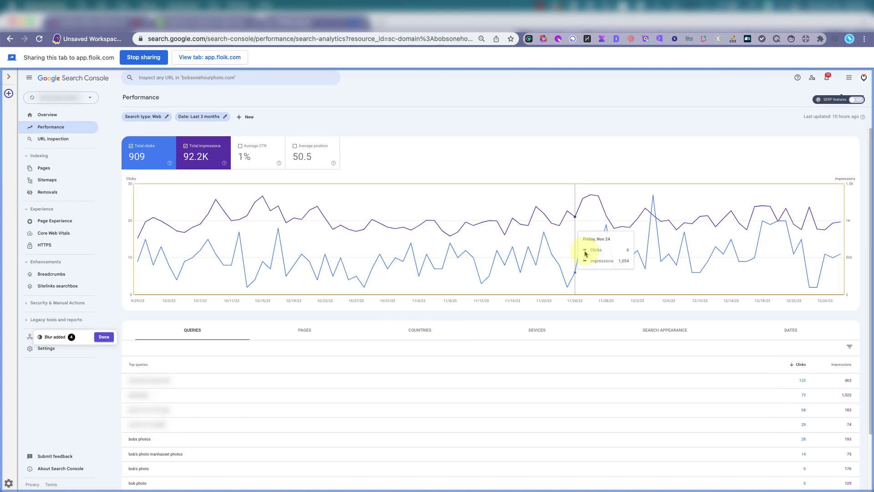
{"action": "key", "text": "ctrl+0"}
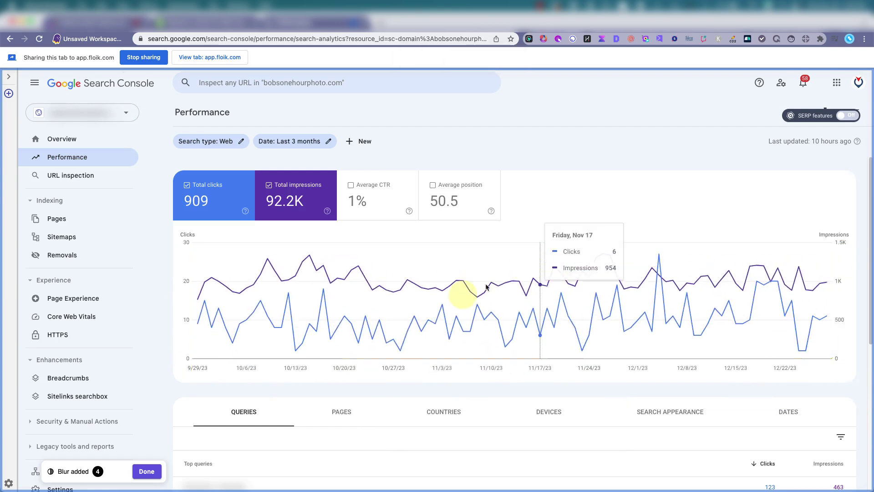
Step: Start capturing and record opening URL inspection and the Page indexing report
{"action": "left_click", "coordinate": [146, 472]}
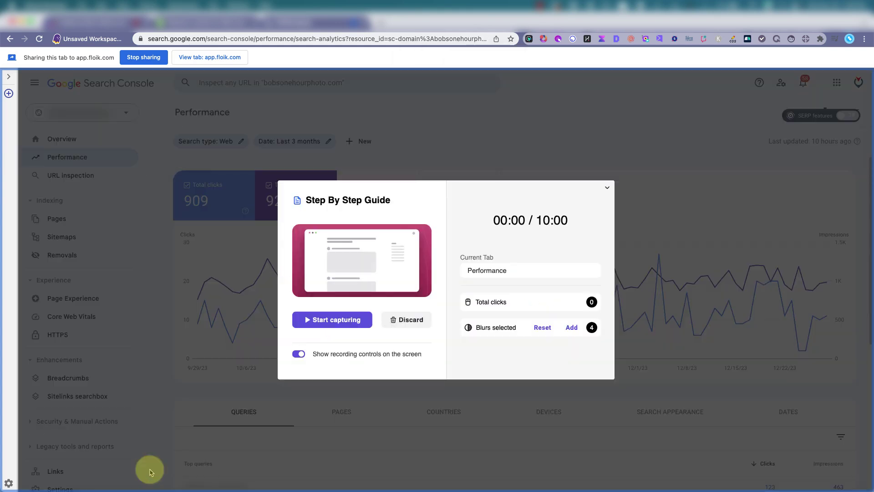
{"action": "left_click", "coordinate": [345, 325]}
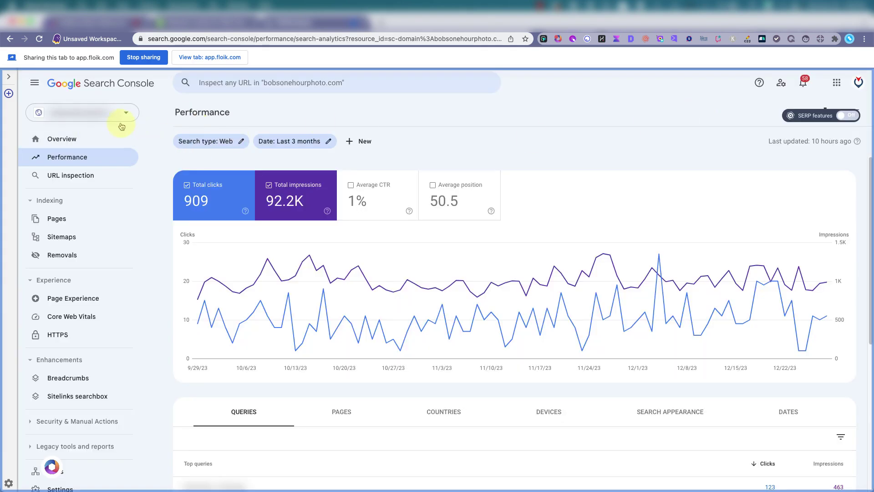
{"action": "scroll", "coordinate": [121, 175], "scroll_direction": "down", "scroll_amount": 1}
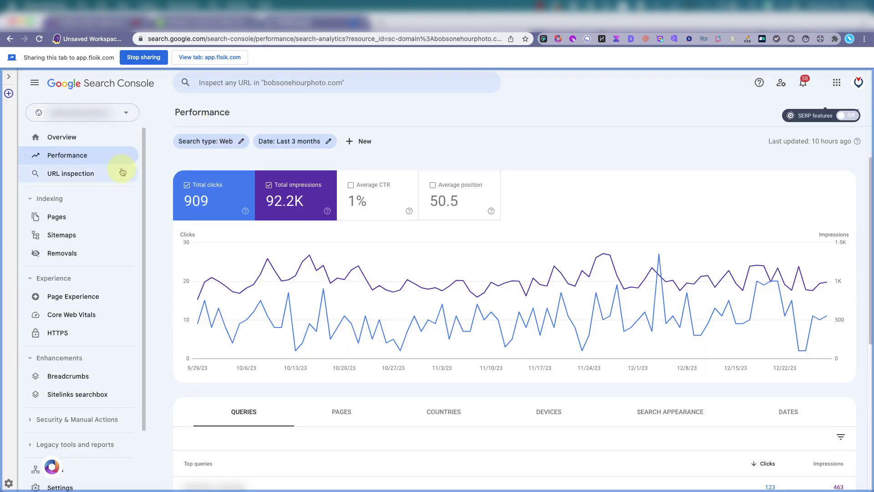
{"action": "left_click", "coordinate": [81, 181]}
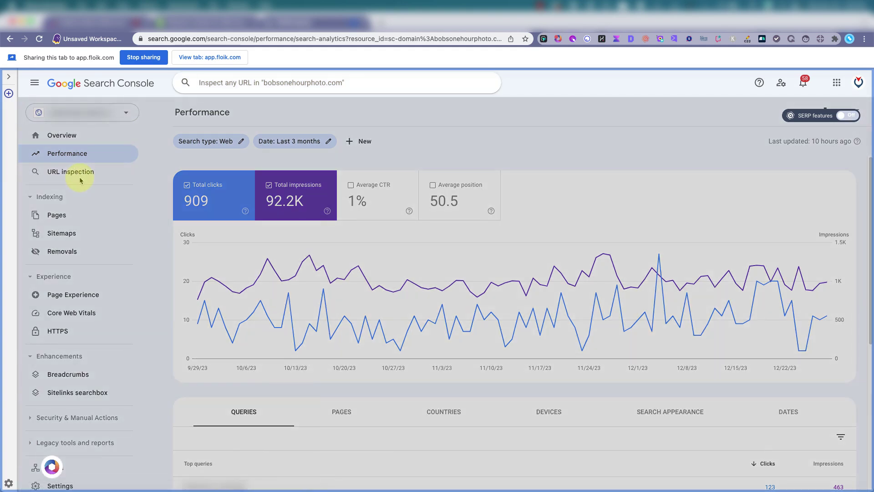
{"action": "left_click", "coordinate": [61, 218]}
{"action": "left_click", "coordinate": [62, 219]}
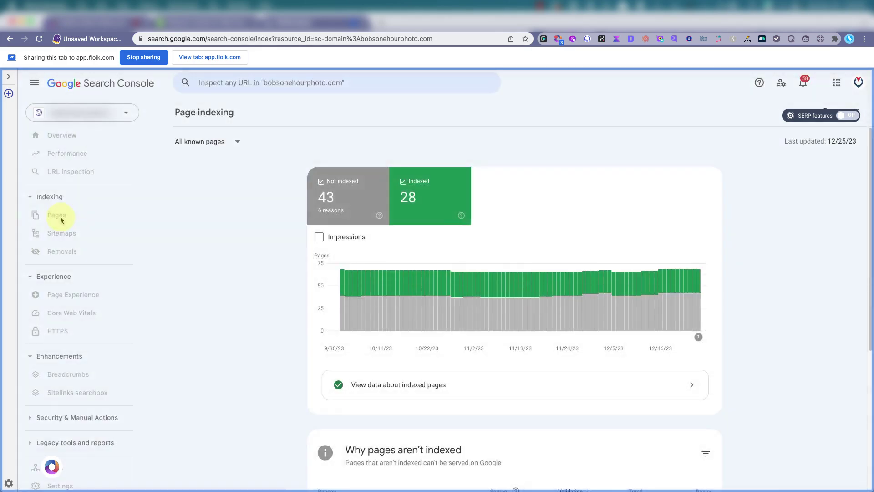
Step: Capture the Page with redirect report and homepage URL inspection, then stop the recording
{"action": "scroll", "coordinate": [646, 321], "scroll_direction": "down", "scroll_amount": 2}
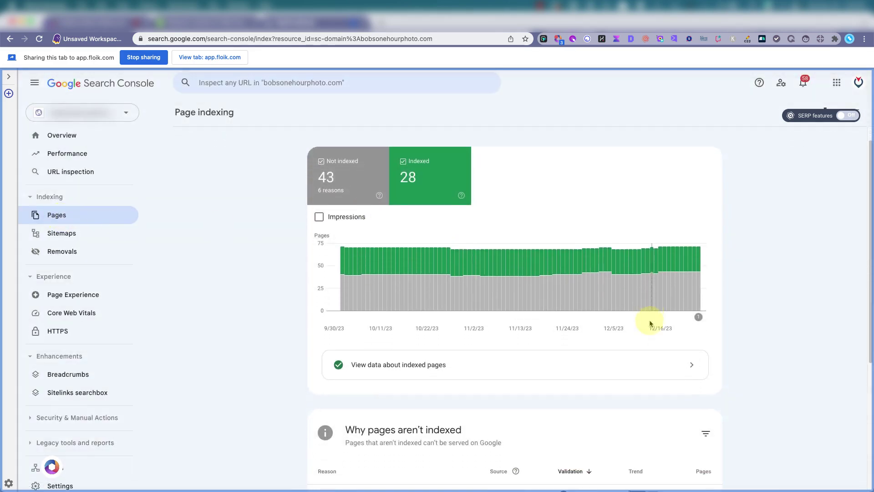
{"action": "left_click", "coordinate": [326, 468]}
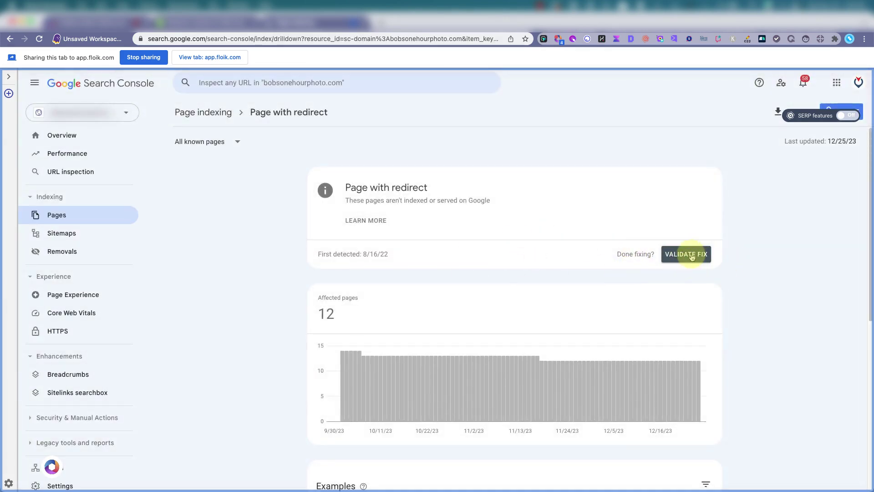
{"action": "scroll", "coordinate": [689, 257], "scroll_direction": "down", "scroll_amount": 3}
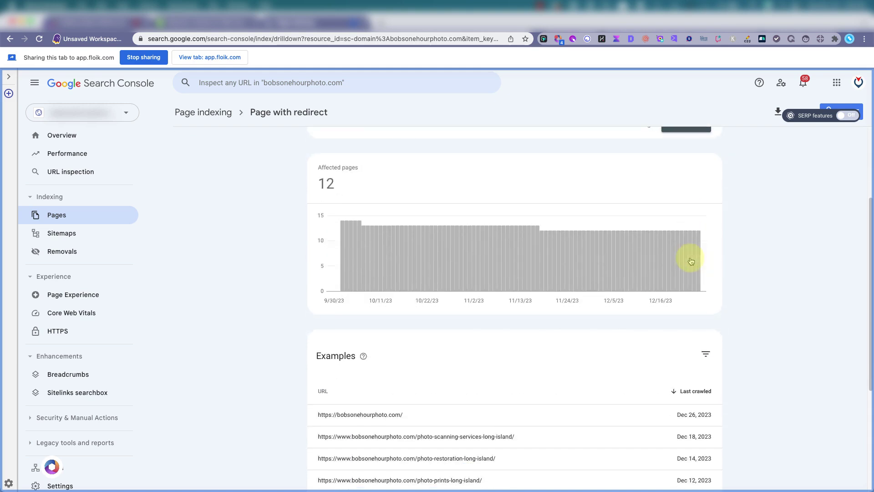
{"action": "left_click", "coordinate": [398, 416]}
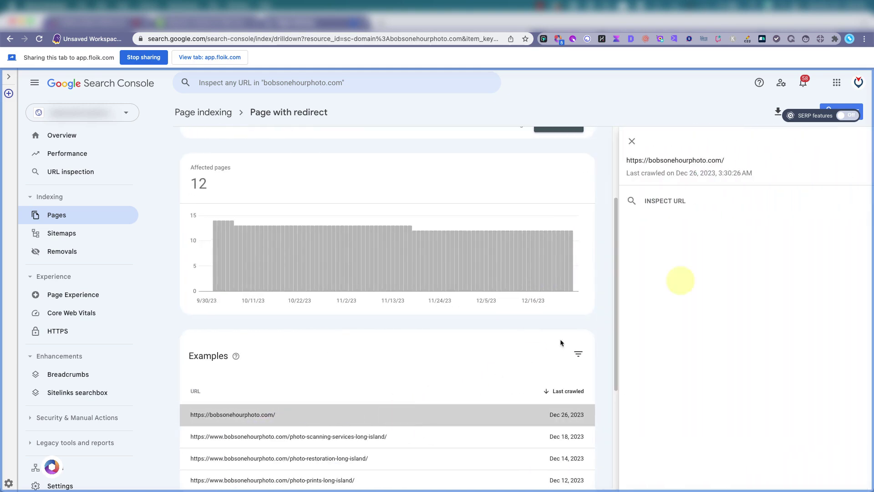
{"action": "left_click", "coordinate": [653, 202]}
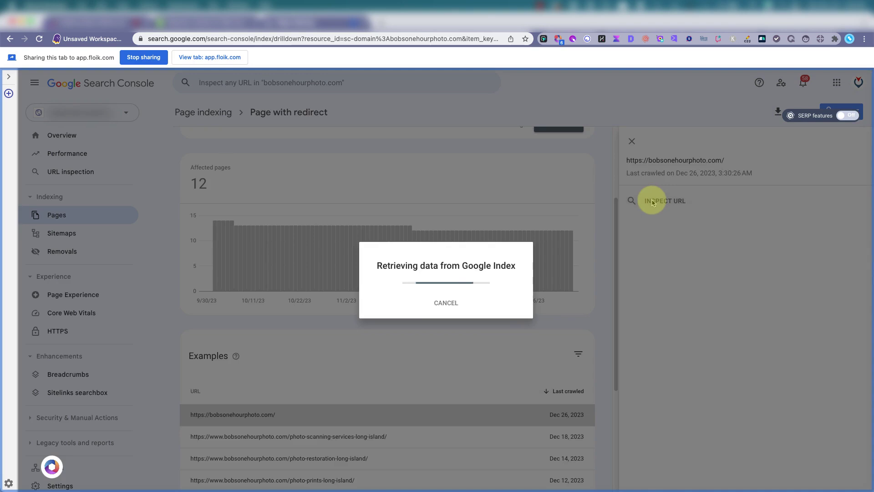
{"action": "left_click", "coordinate": [446, 302]}
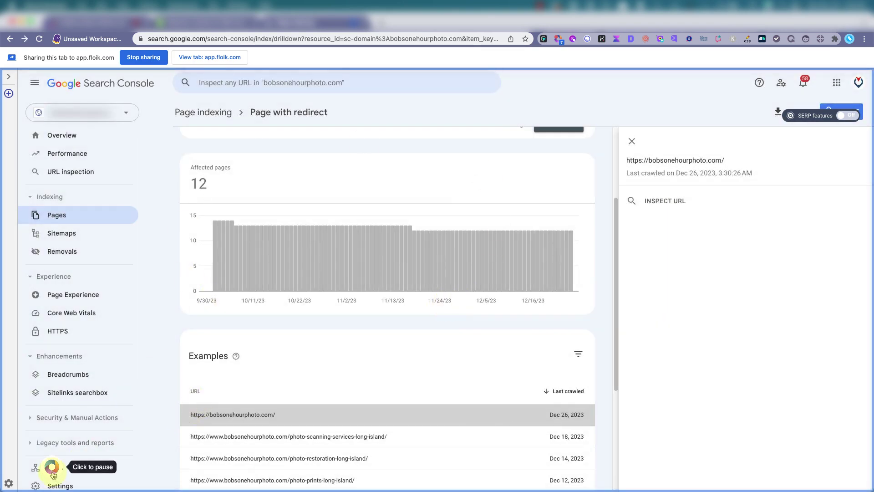
{"action": "left_click", "coordinate": [138, 58]}
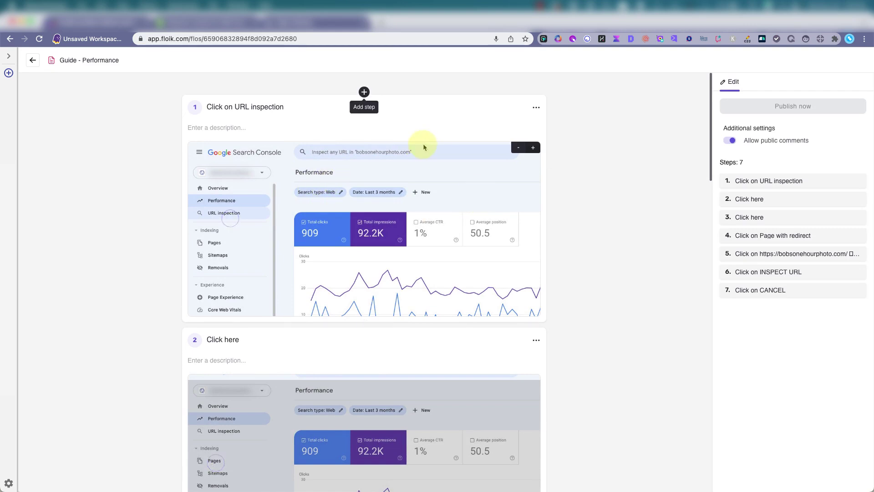
{"action": "scroll", "coordinate": [396, 224], "scroll_direction": "down", "scroll_amount": 3}
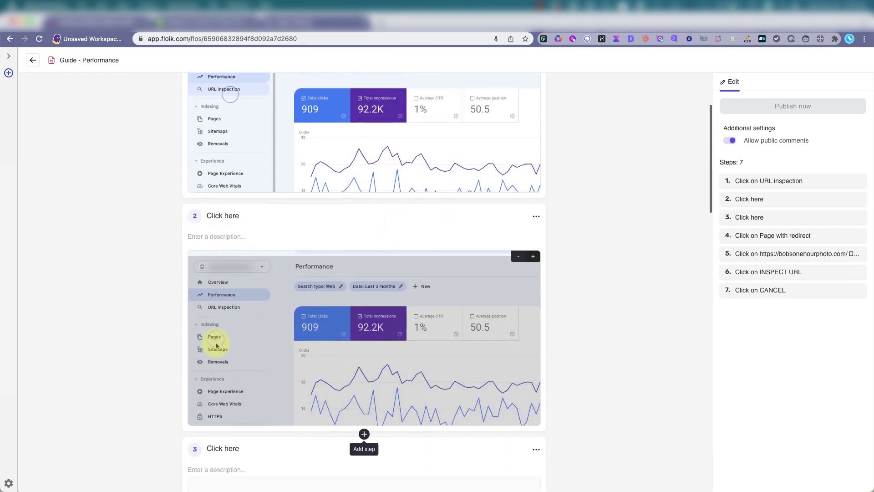
{"action": "scroll", "coordinate": [216, 342], "scroll_direction": "down", "scroll_amount": 5}
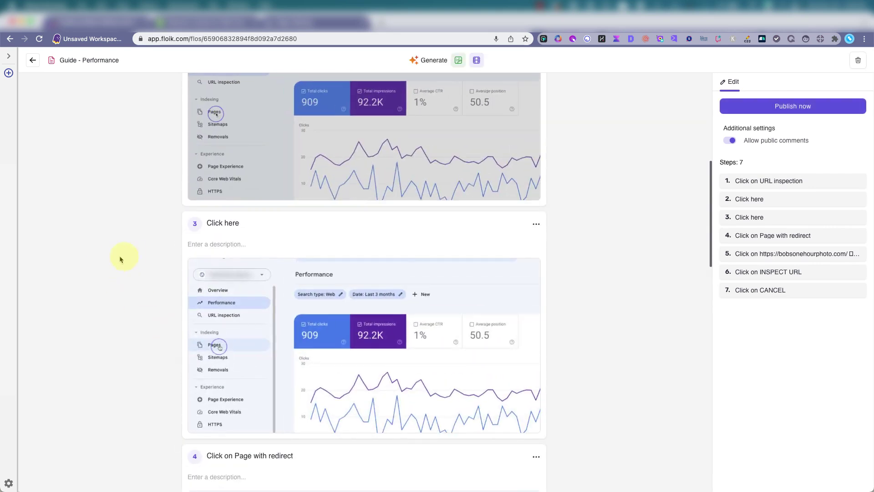
{"action": "scroll", "coordinate": [130, 259], "scroll_direction": "down", "scroll_amount": 5}
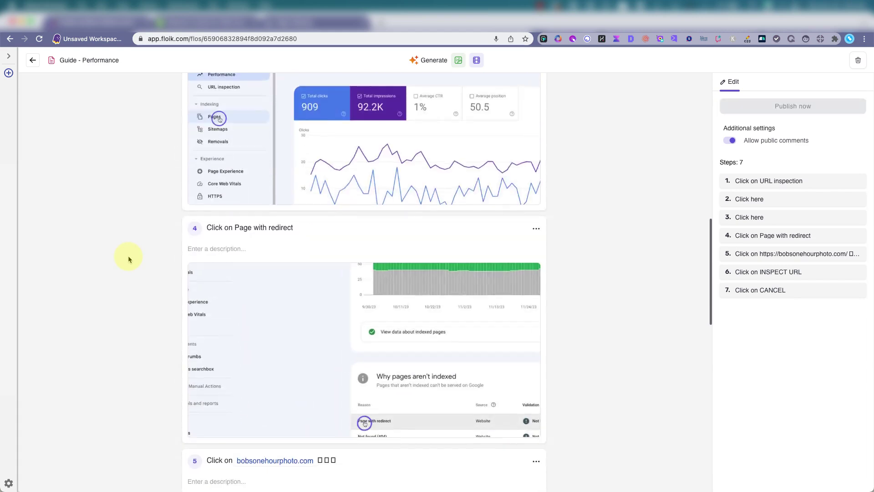
{"action": "scroll", "coordinate": [360, 386], "scroll_direction": "down", "scroll_amount": 6}
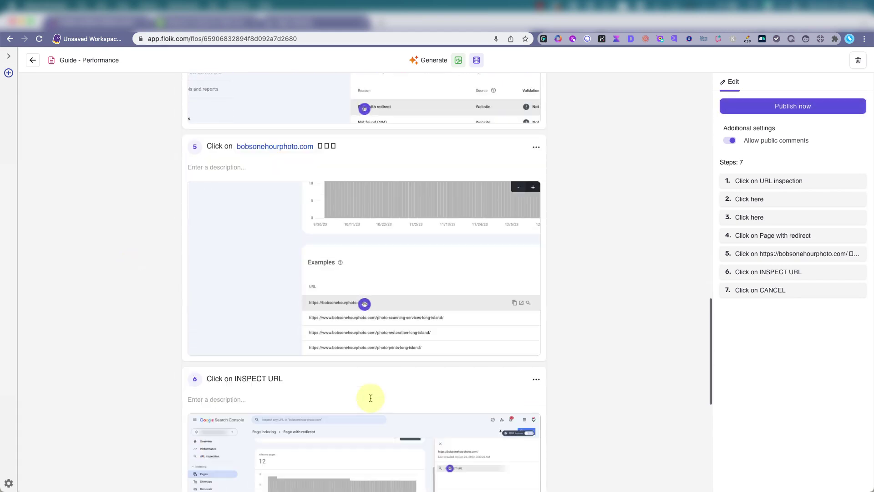
{"action": "scroll", "coordinate": [132, 275], "scroll_direction": "down", "scroll_amount": 5}
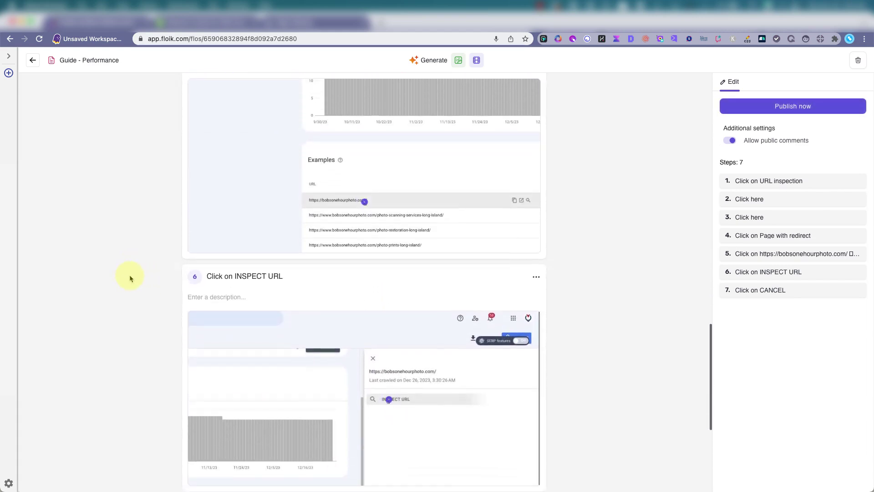
Step: Retitle step 6 as 'Test'
{"action": "triple_click", "coordinate": [252, 169]}
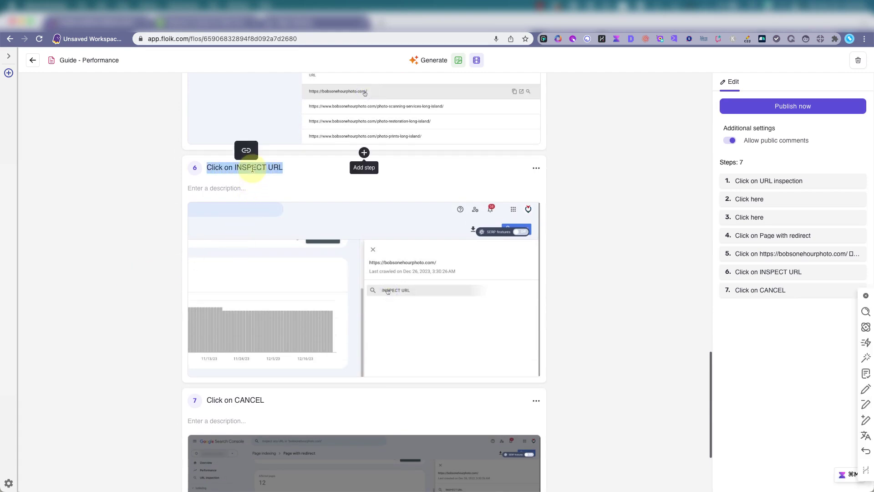
{"action": "type", "text": "Test"}
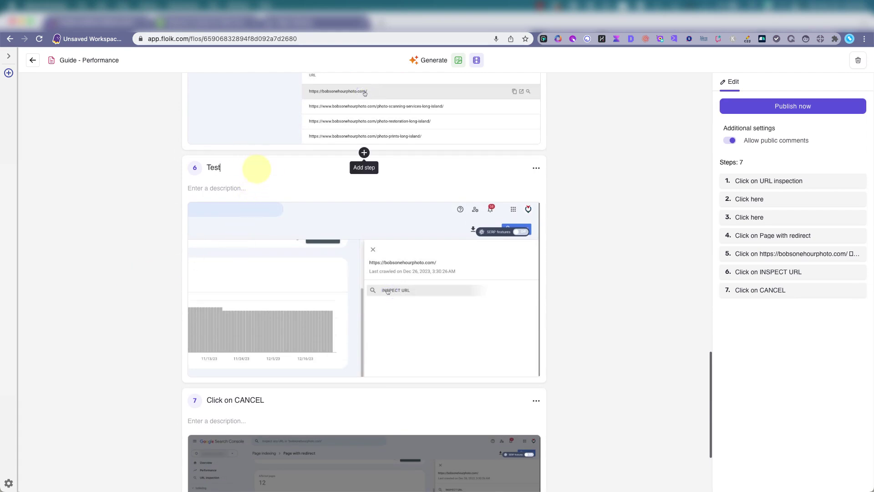
{"action": "scroll", "coordinate": [336, 190], "scroll_direction": "up", "scroll_amount": 14}
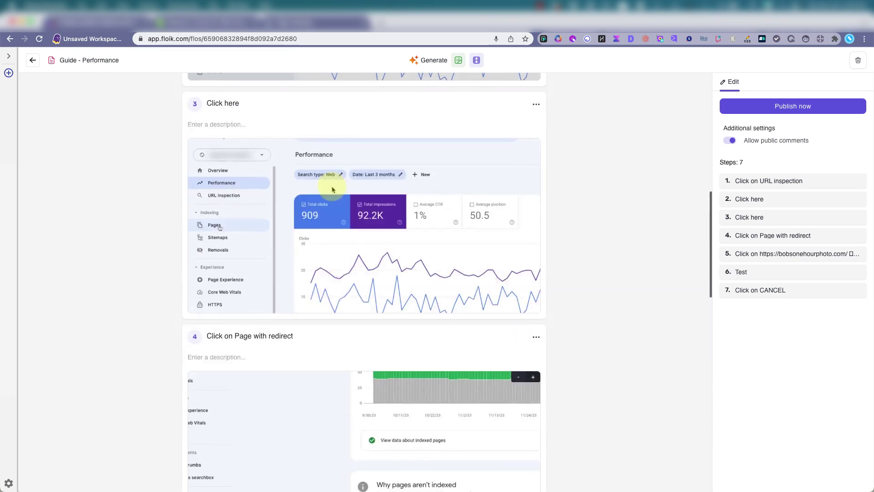
Step: Insert a new sample step below step 3, then delete it
{"action": "left_click", "coordinate": [364, 324]}
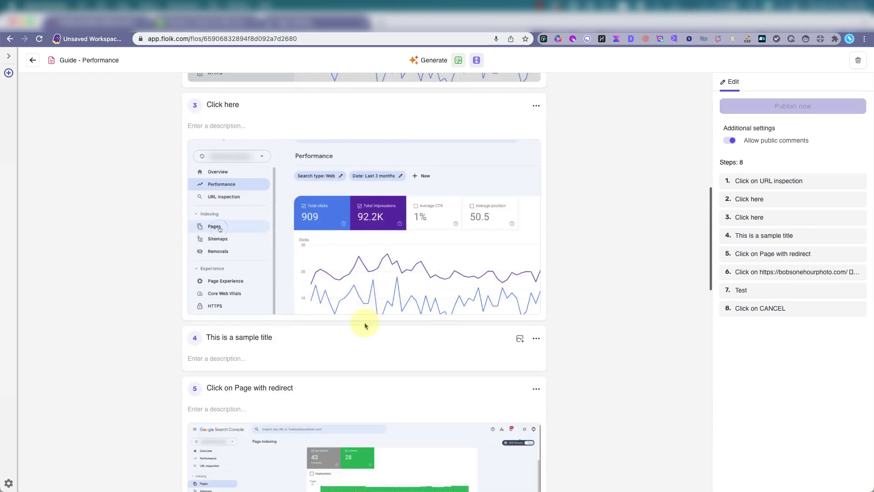
{"action": "left_click", "coordinate": [535, 339]}
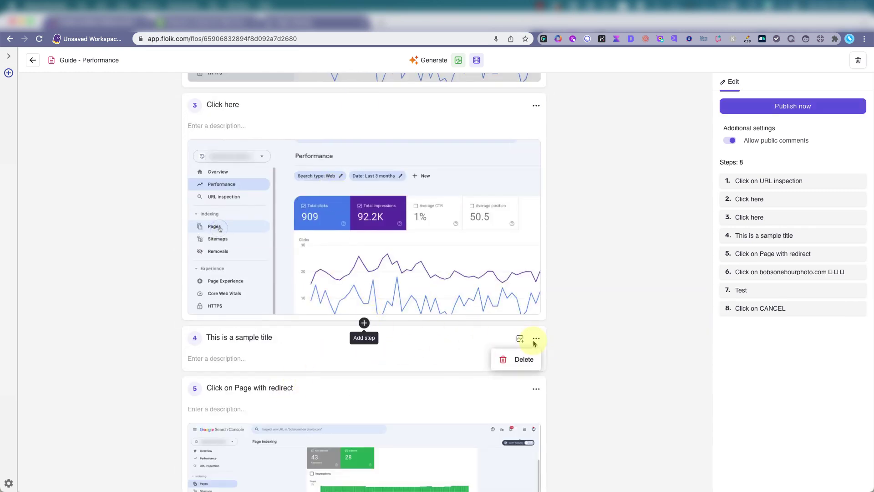
{"action": "left_click", "coordinate": [513, 357]}
{"action": "left_click", "coordinate": [507, 297]}
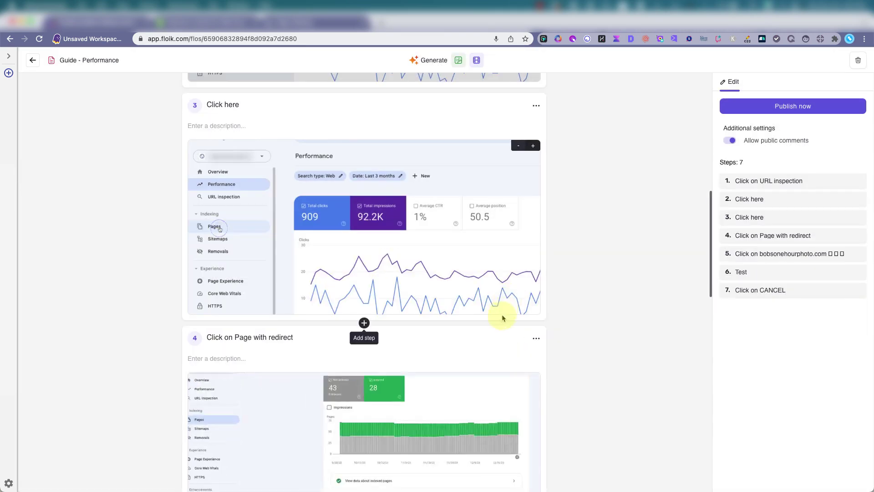
Step: Delete step 5, the example-URL step
{"action": "scroll", "coordinate": [502, 319], "scroll_direction": "down", "scroll_amount": 8}
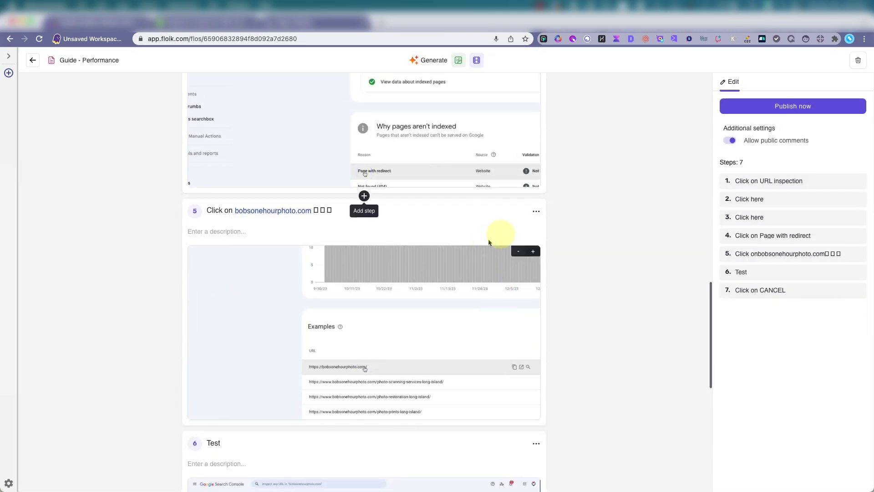
{"action": "left_click", "coordinate": [536, 210]}
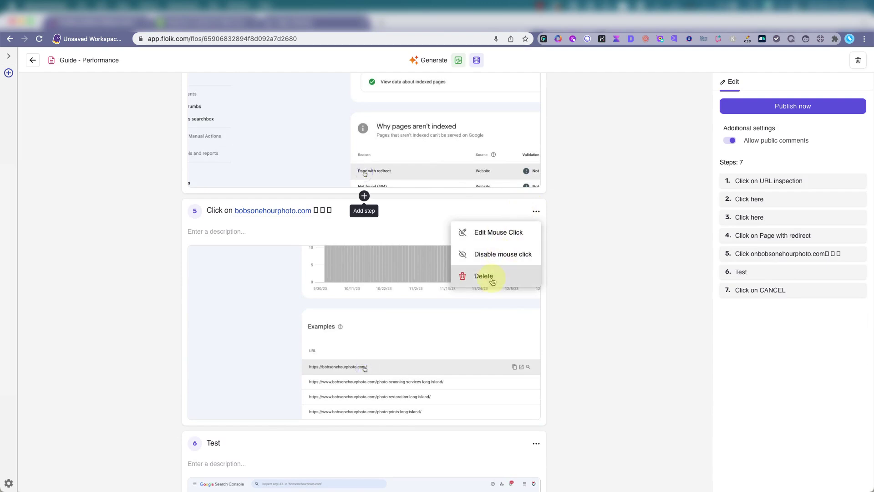
{"action": "left_click", "coordinate": [493, 275]}
{"action": "left_click", "coordinate": [507, 295]}
Step: Zoom step 3's screenshot out to full view and back in
{"action": "scroll", "coordinate": [364, 296], "scroll_direction": "up", "scroll_amount": 2}
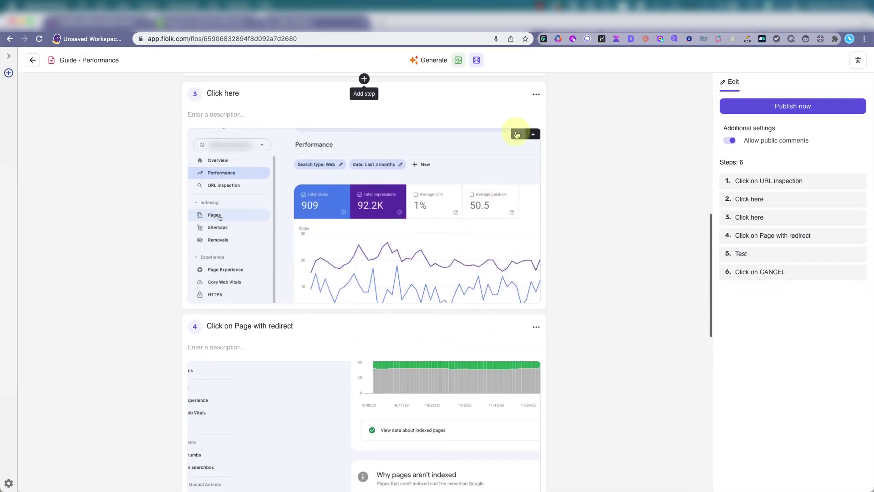
{"action": "left_click", "coordinate": [517, 135]}
{"action": "left_click", "coordinate": [527, 136]}
{"action": "scroll", "coordinate": [676, 187], "scroll_direction": "up", "scroll_amount": 1}
{"action": "scroll", "coordinate": [676, 187], "scroll_direction": "up", "scroll_amount": 10}
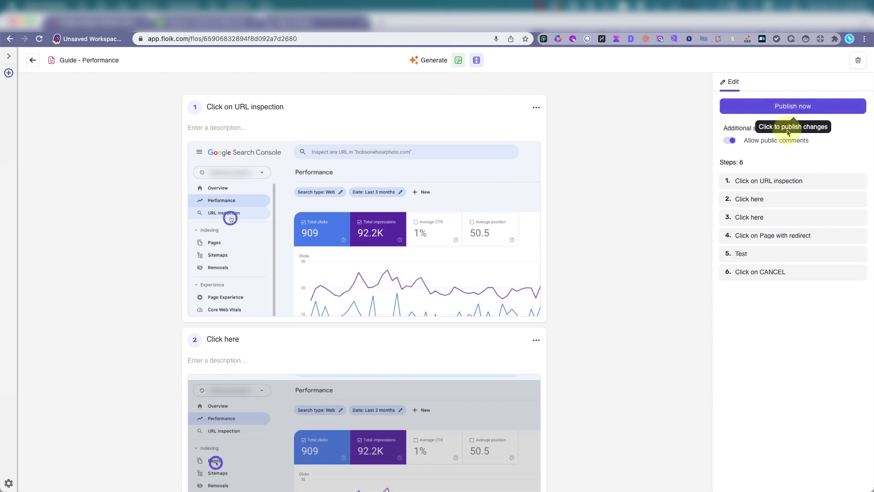
Step: Publish the guide and copy its public link with Table of contents enabled
{"action": "left_click", "coordinate": [790, 108]}
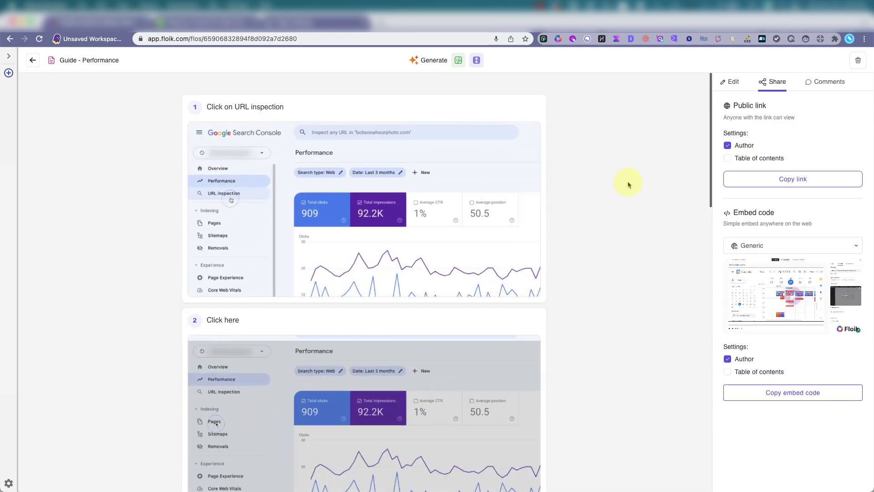
{"action": "left_click", "coordinate": [728, 159]}
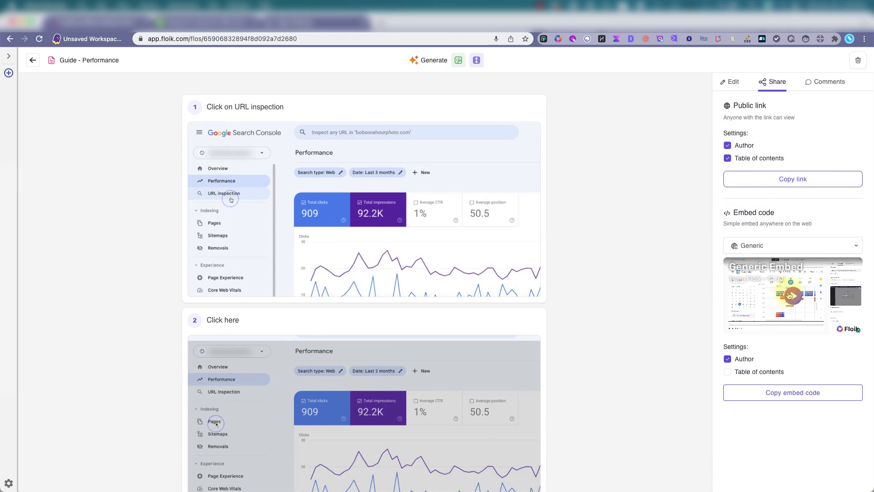
{"action": "left_click", "coordinate": [779, 179]}
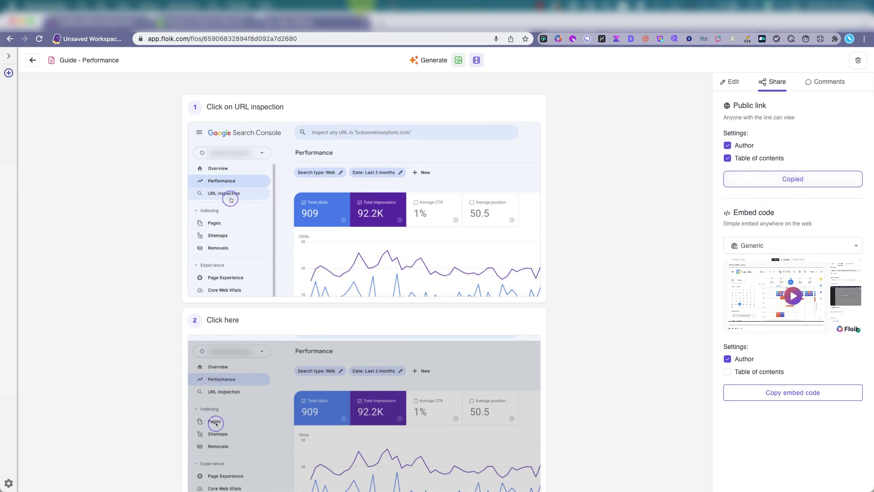
{"action": "left_click", "coordinate": [84, 5]}
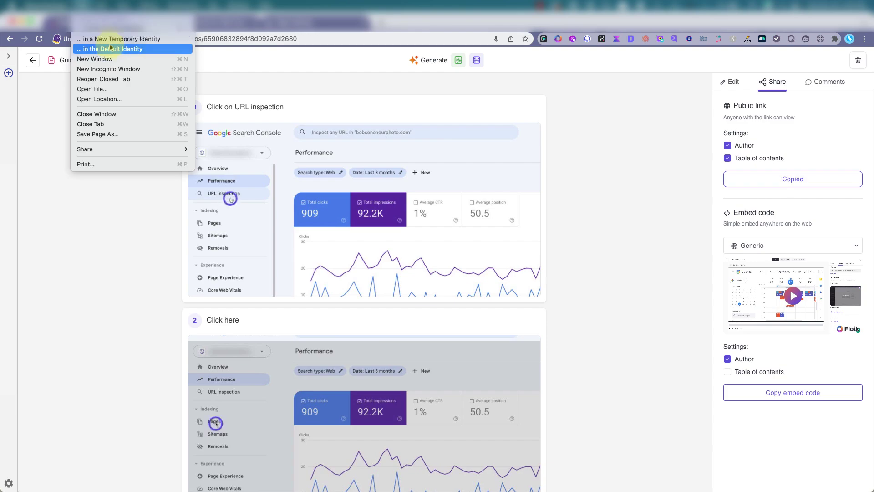
Step: Open the copied guide link in a new private window
{"action": "left_click", "coordinate": [111, 69]}
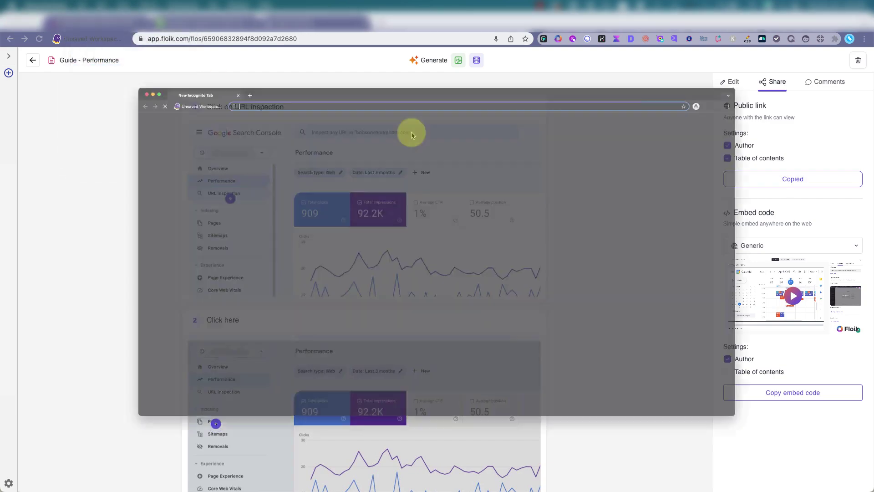
{"action": "key", "text": "super+v"}
{"action": "key", "text": "Return"}
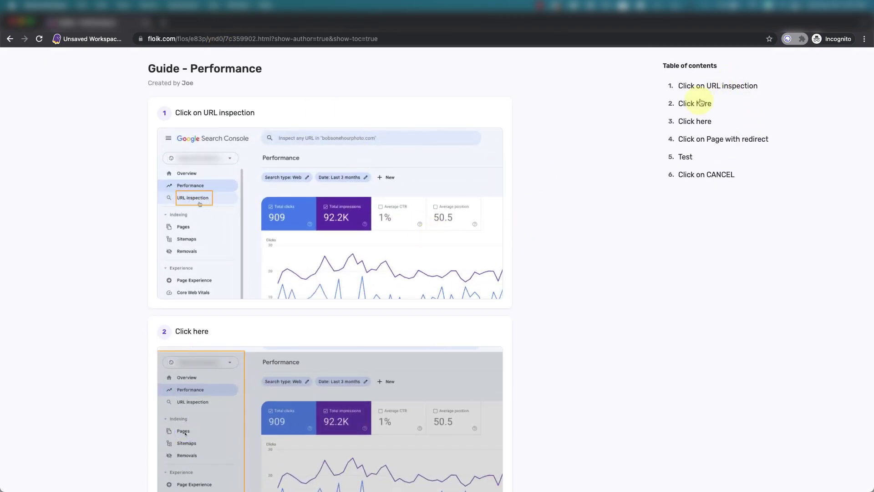
{"action": "scroll", "coordinate": [701, 102], "scroll_direction": "down", "scroll_amount": 14}
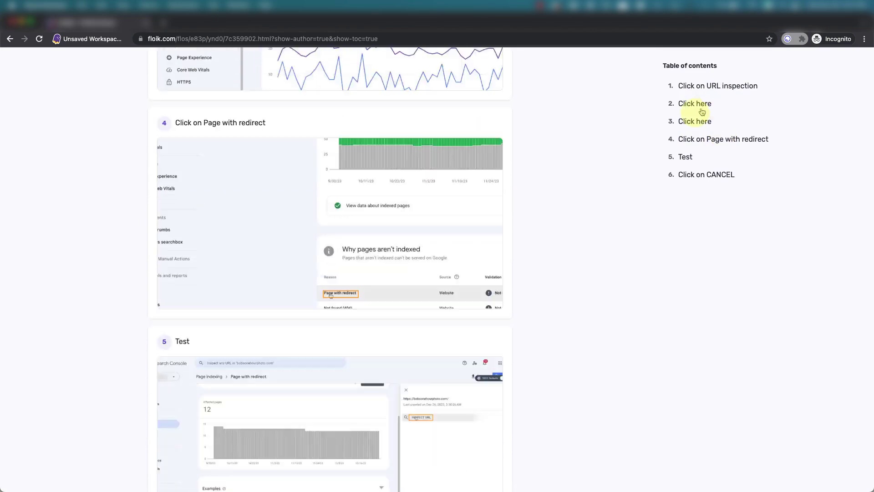
Step: Jump to the Test step and steps 1–4 via the table of contents, then close the window
{"action": "left_click", "coordinate": [685, 156]}
{"action": "scroll", "coordinate": [498, 367], "scroll_direction": "up", "scroll_amount": 20}
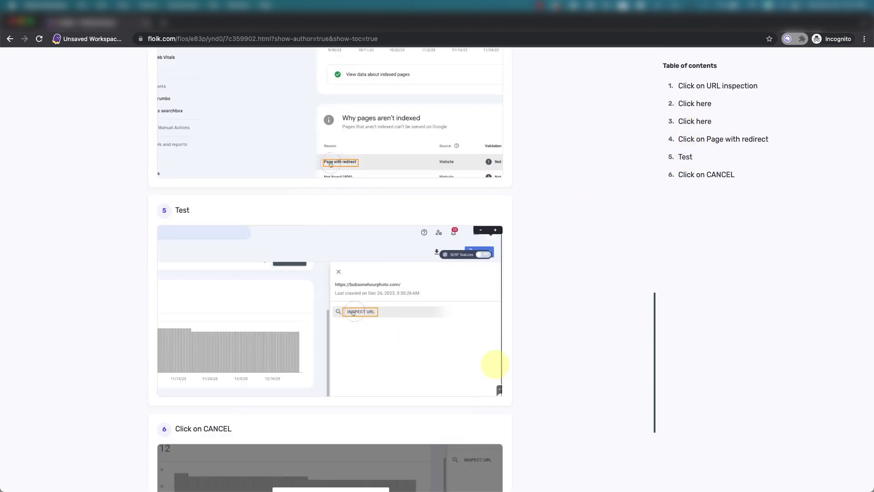
{"action": "left_click", "coordinate": [692, 92]}
{"action": "left_click", "coordinate": [689, 103]}
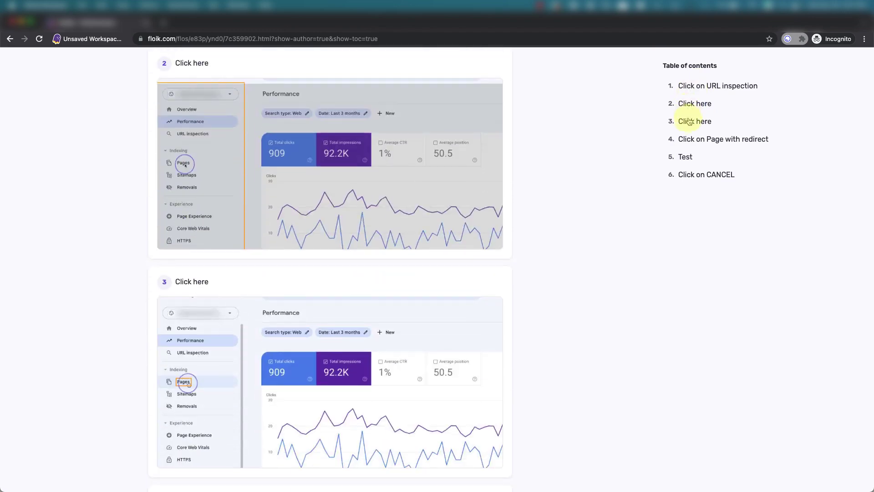
{"action": "left_click", "coordinate": [687, 121]}
{"action": "left_click", "coordinate": [689, 140]}
{"action": "scroll", "coordinate": [572, 246], "scroll_direction": "up", "scroll_amount": 15}
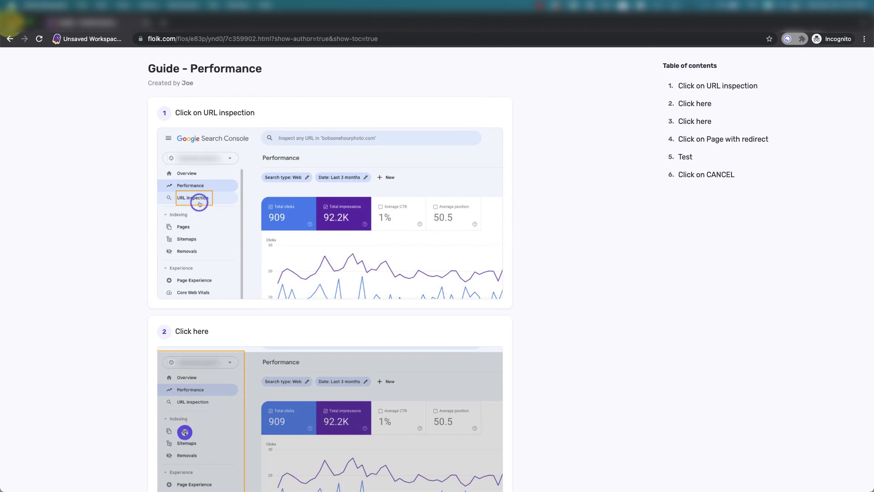
{"action": "left_click", "coordinate": [11, 21]}
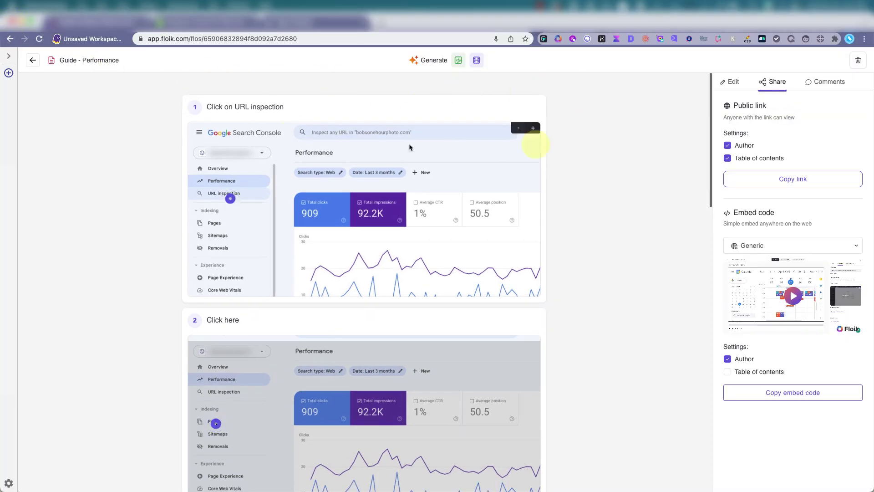
Step: Return from the guide editor to Floik's Home page
{"action": "left_click", "coordinate": [34, 60]}
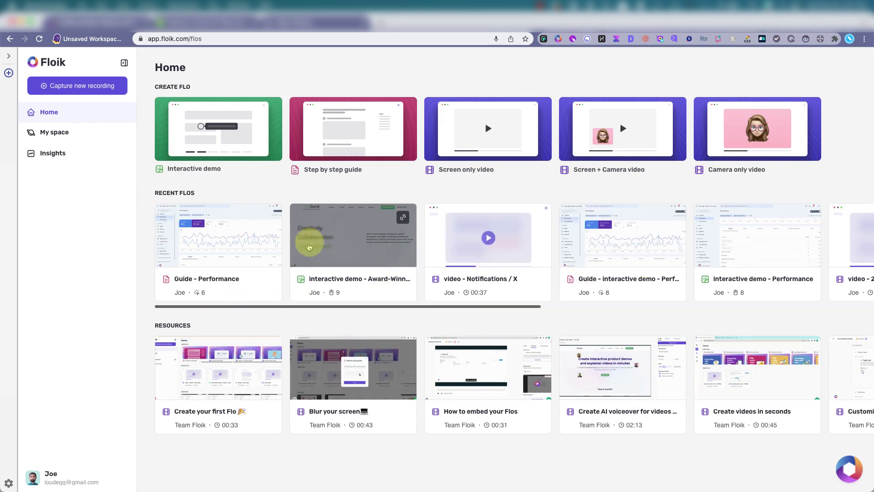
Step: Open Insights under My space to see each flo's view count
{"action": "left_click", "coordinate": [71, 138]}
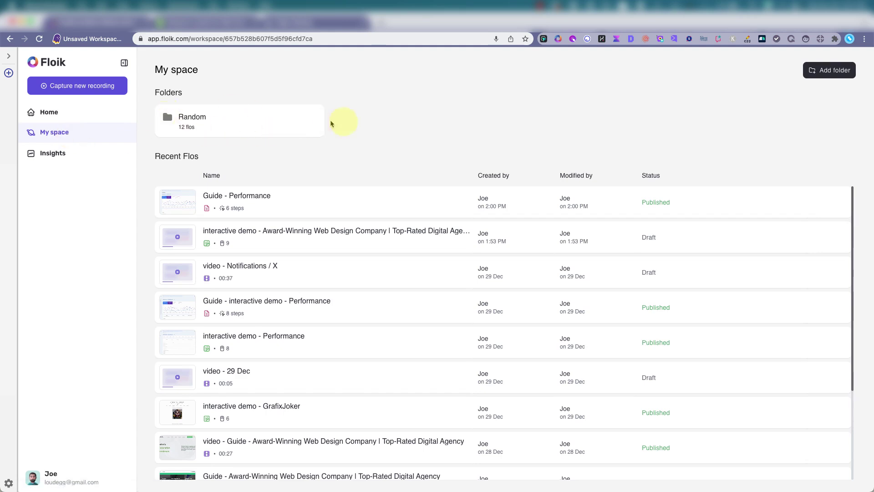
{"action": "left_click", "coordinate": [67, 158]}
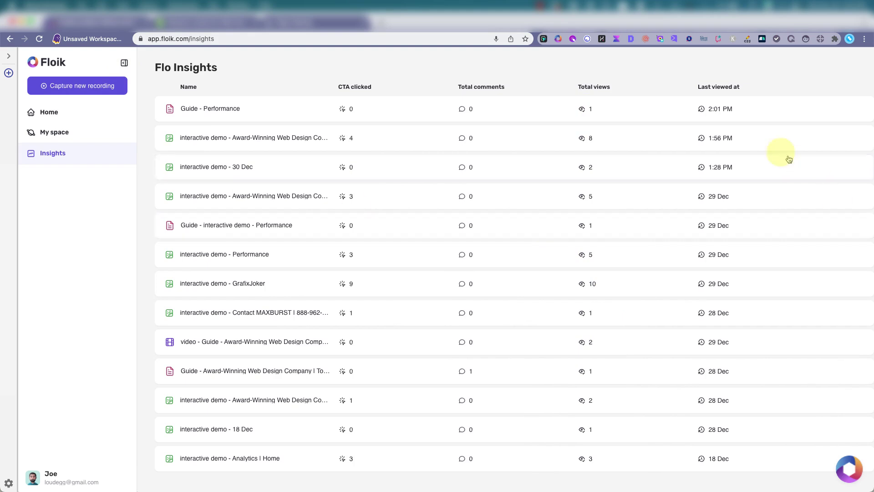
Step: Return to Floik's Home page, where 'Guide - Performance' leads the recent flos
{"action": "left_click", "coordinate": [51, 113]}
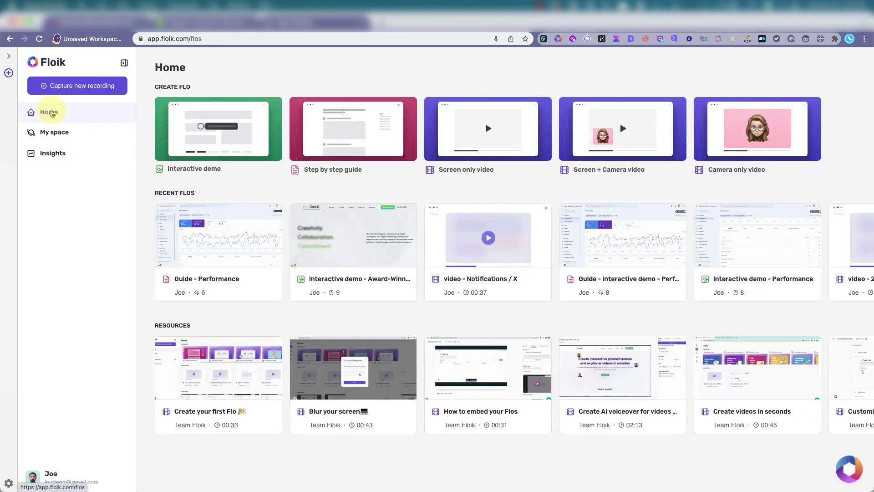